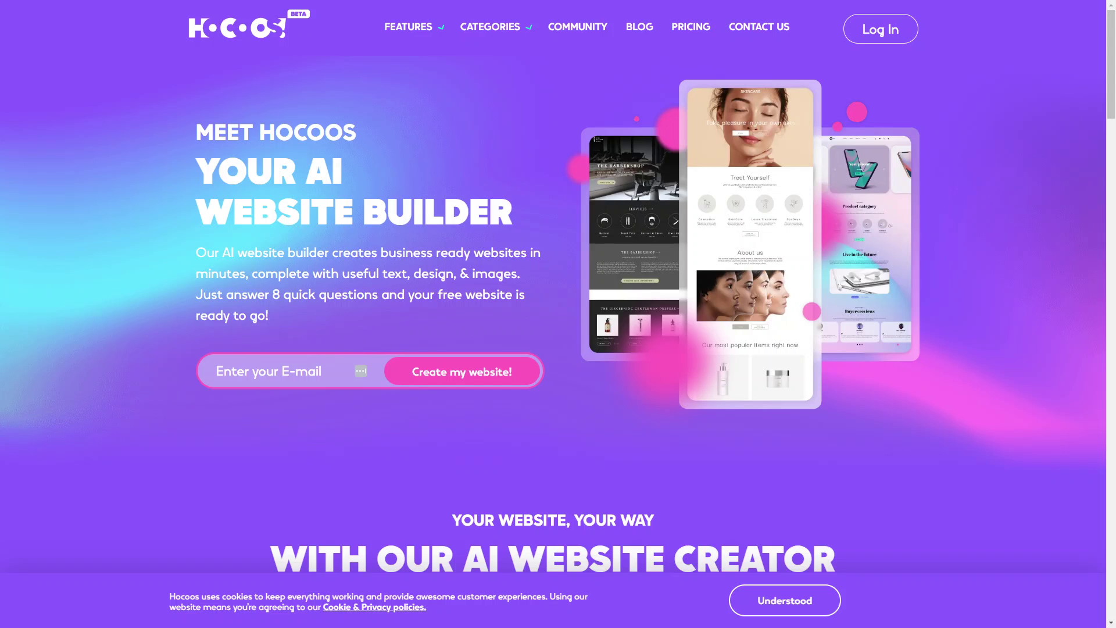
Step: Accept the cookie notice and begin website creation at the e-mail field on the Hocoos home page
{"action": "scroll", "coordinate": [558, 314], "scroll_direction": "down", "scroll_amount": 3}
{"action": "scroll", "coordinate": [558, 314], "scroll_direction": "up", "scroll_amount": 3}
{"action": "left_click", "coordinate": [784, 600]}
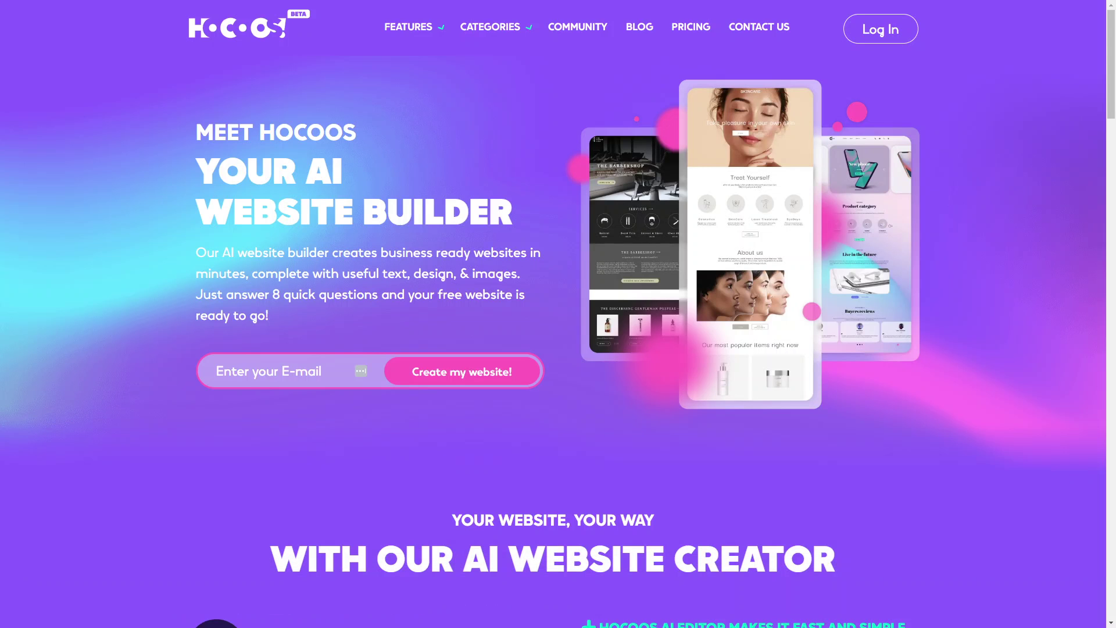
{"action": "scroll", "coordinate": [553, 314], "scroll_direction": "down", "scroll_amount": 6}
{"action": "scroll", "coordinate": [553, 314], "scroll_direction": "up", "scroll_amount": 6}
{"action": "left_click", "coordinate": [216, 371]}
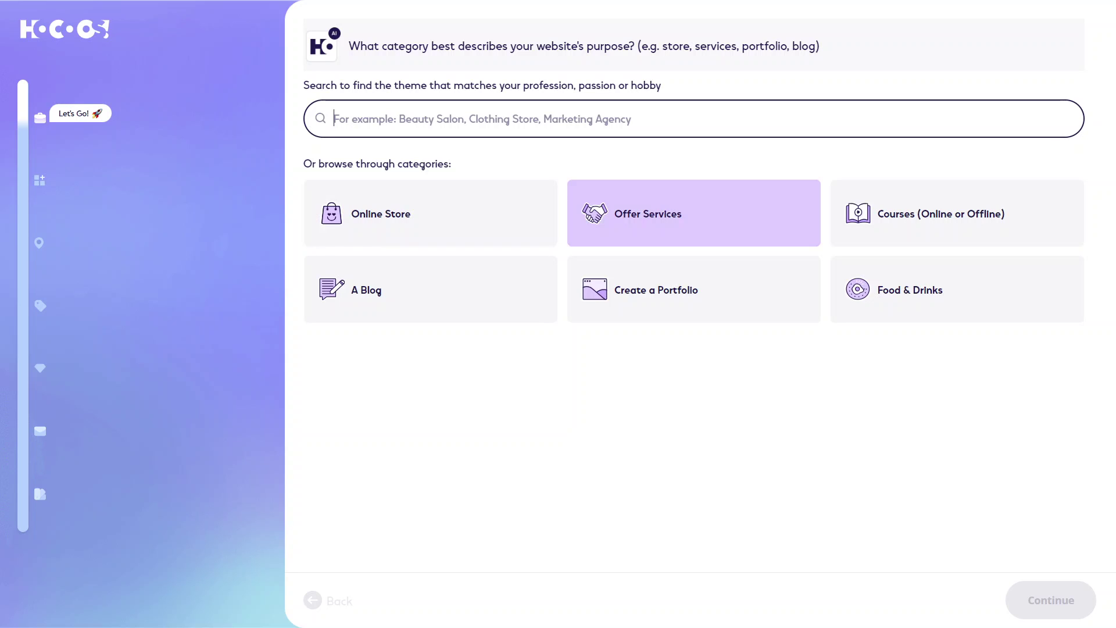
Step: Set the website's category to physical therapy clinic, found among the healthcare services, and continue
{"action": "left_click", "coordinate": [693, 214]}
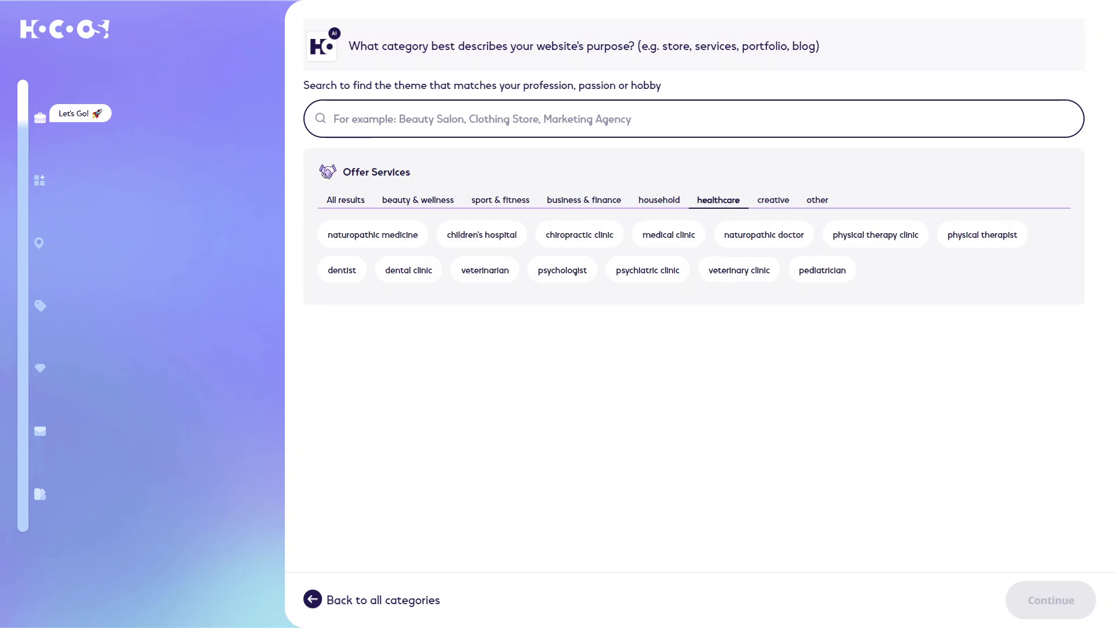
{"action": "left_click", "coordinate": [875, 234]}
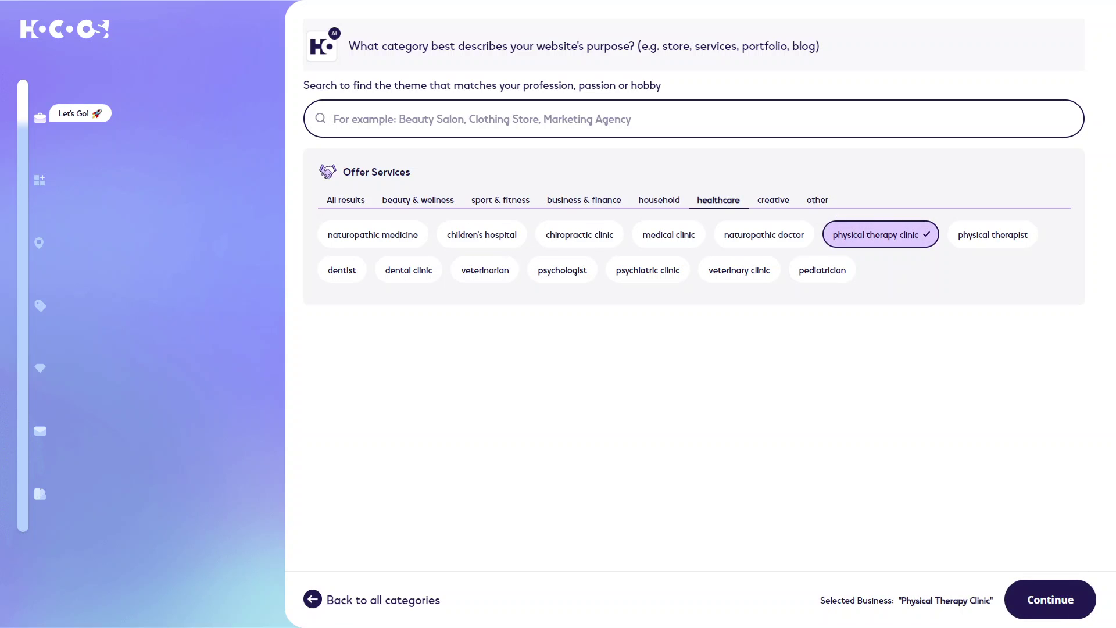
{"action": "left_click", "coordinate": [1049, 599]}
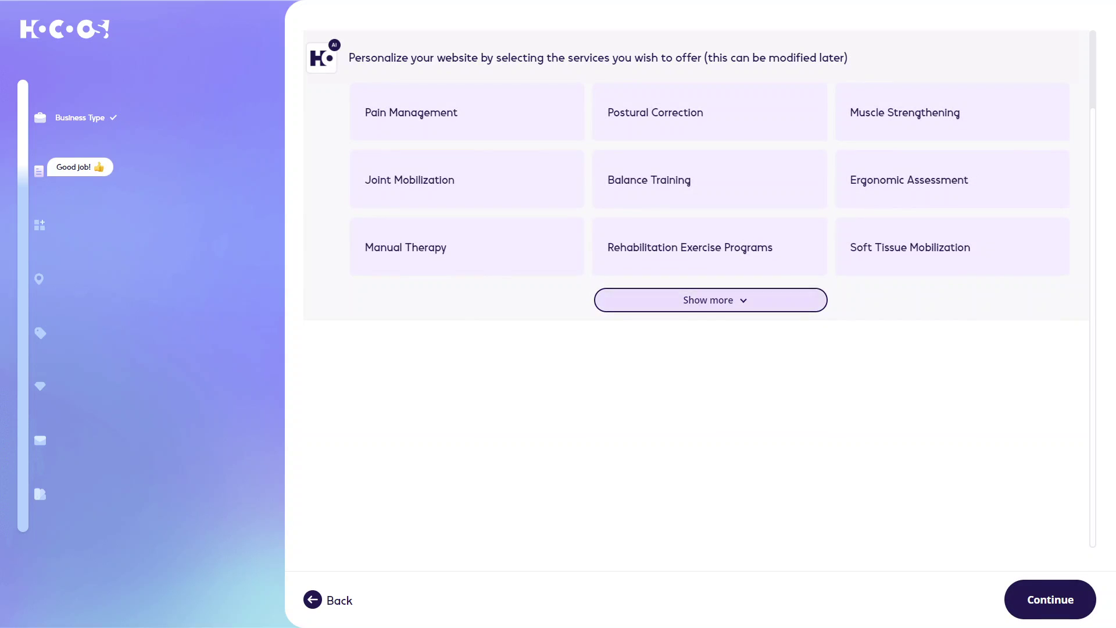
Step: Select Pain Management, Postural Correction and Muscle Strengthening as the offered services and continue
{"action": "left_click", "coordinate": [710, 300]}
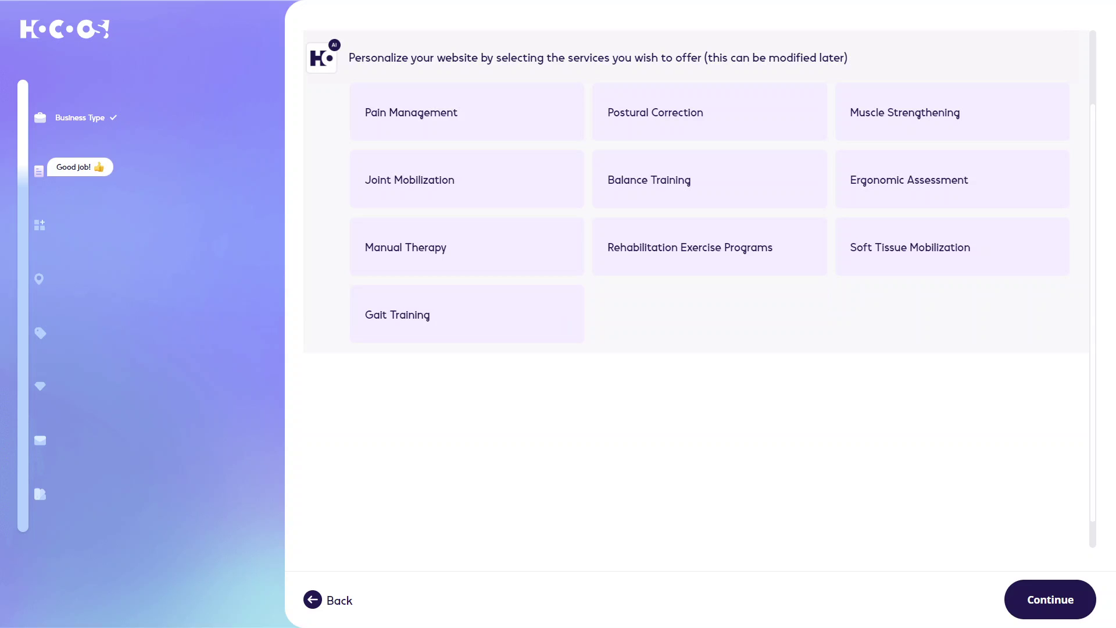
{"action": "left_click", "coordinate": [466, 112]}
{"action": "left_click", "coordinate": [709, 112]}
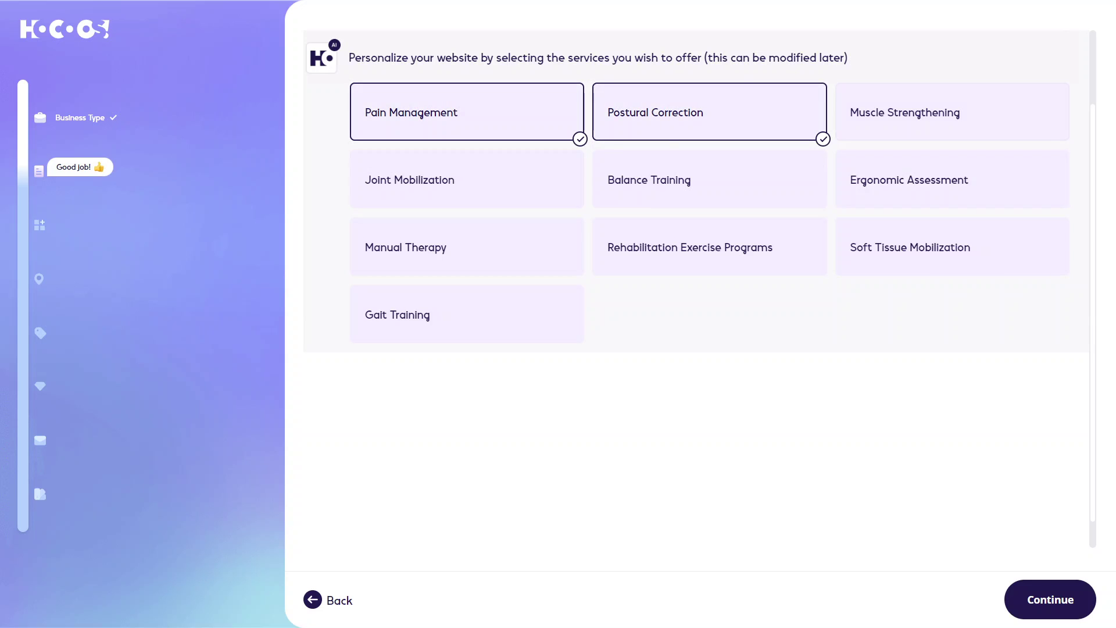
{"action": "left_click", "coordinate": [953, 111]}
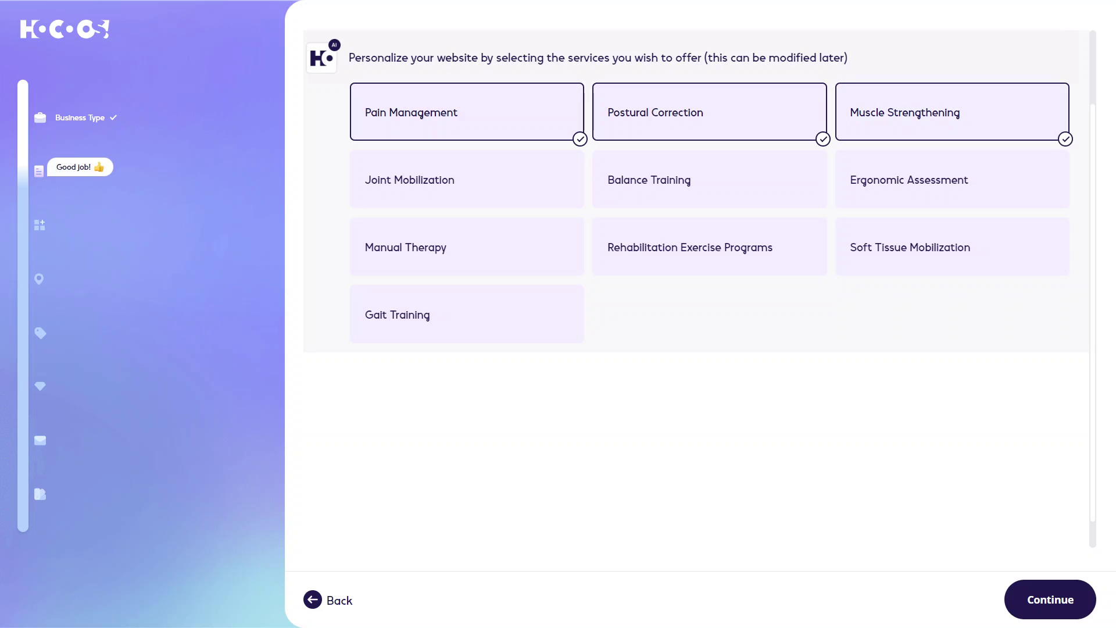
{"action": "left_click", "coordinate": [1050, 599]}
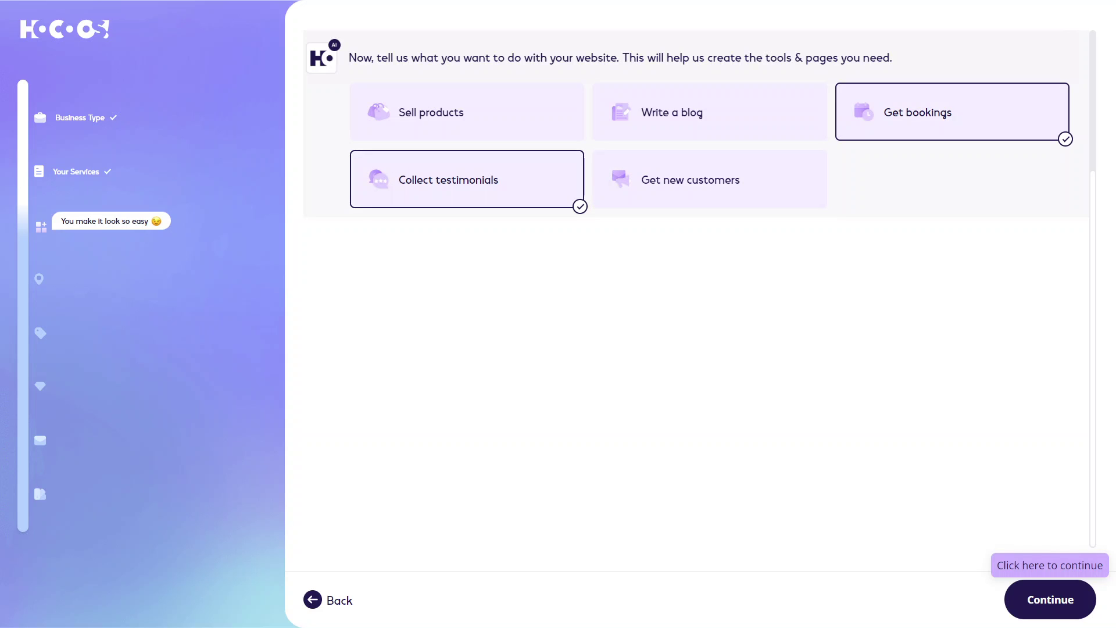
Step: Confirm Get bookings and Collect testimonials as site features, and set the business location to Online business only
{"action": "left_click", "coordinate": [1050, 599]}
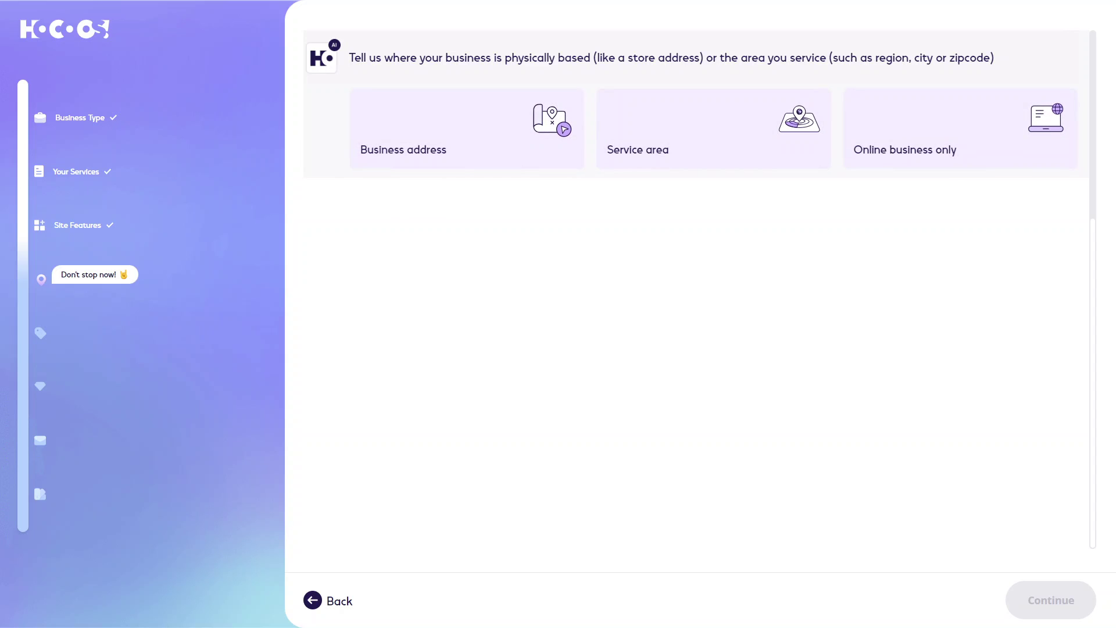
{"action": "key", "text": "Tab"}
{"action": "key", "text": "Tab"}
{"action": "key", "text": "Tab"}
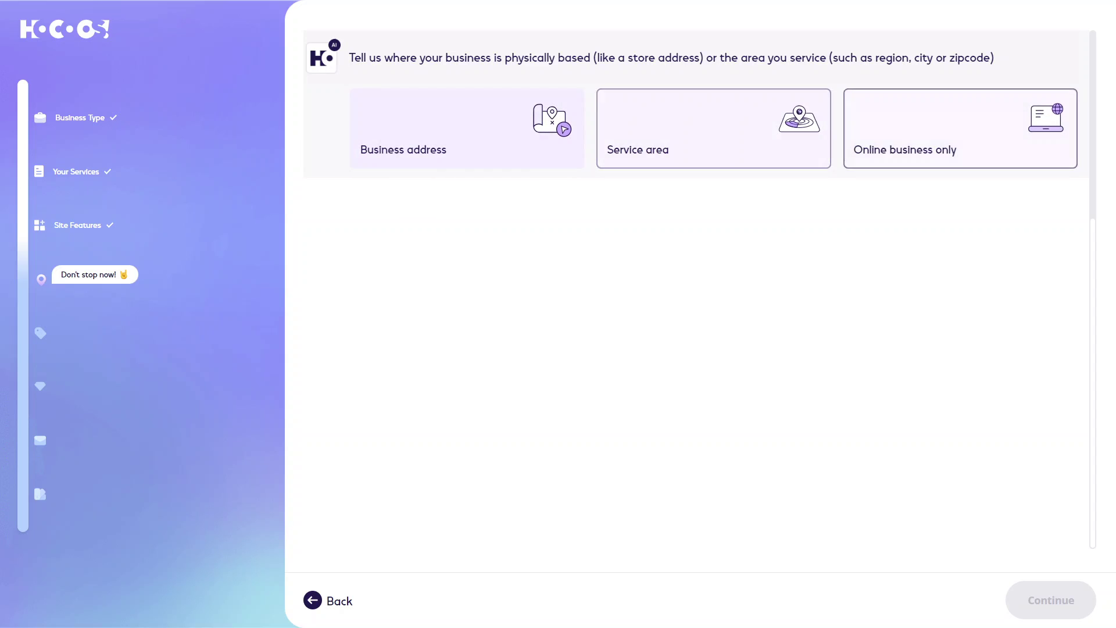
{"action": "key", "text": "Return"}
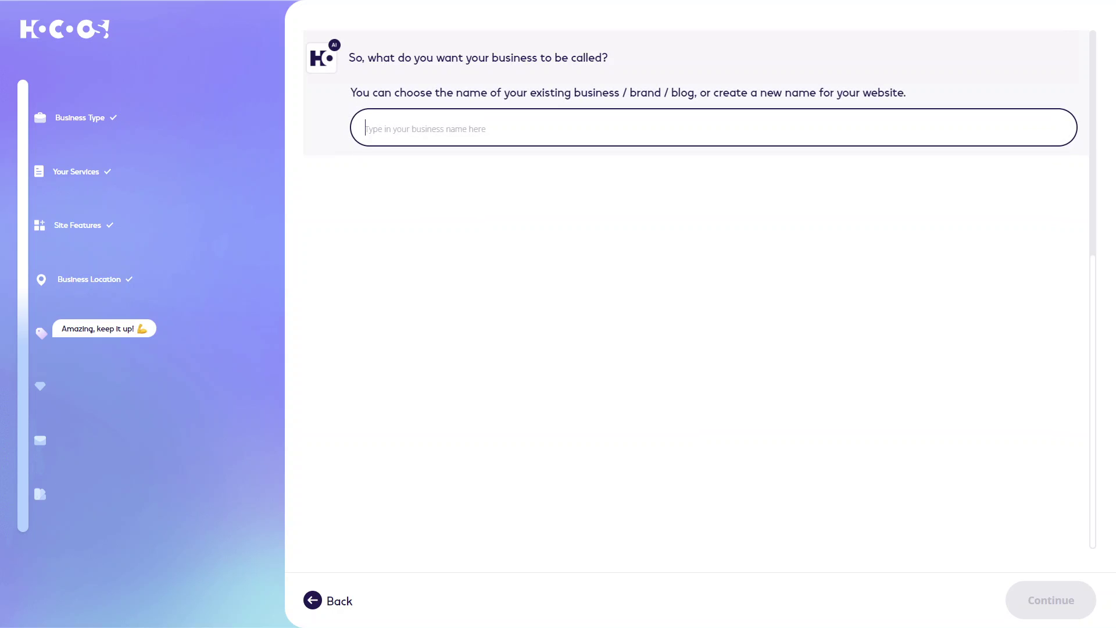
Step: Name the business "Healing Hands" and continue
{"action": "type", "text": "Hwa"}
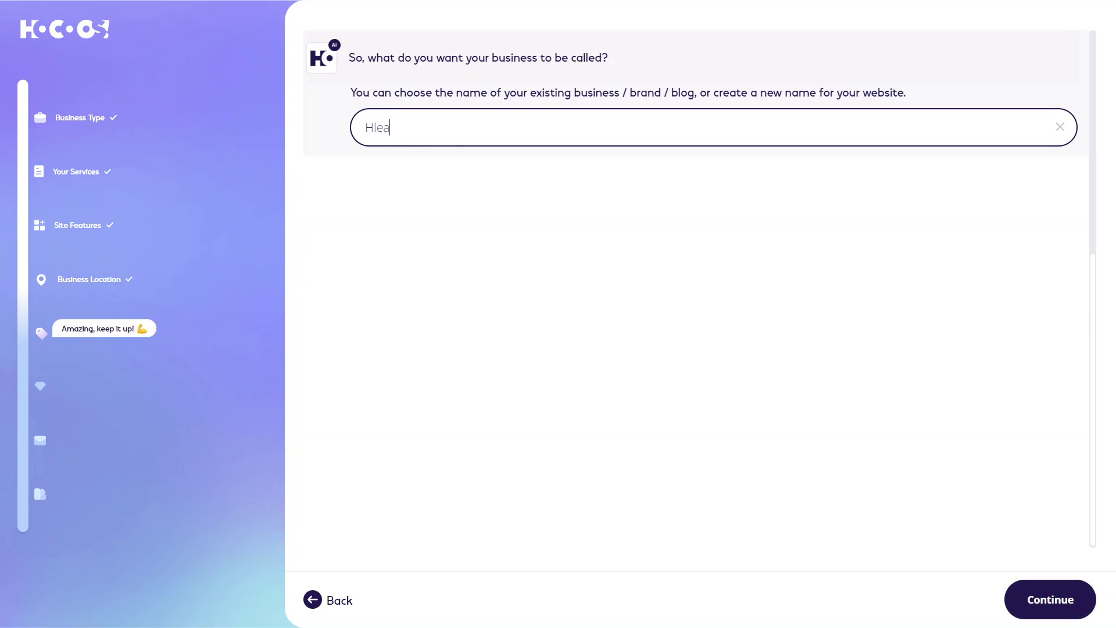
{"action": "key", "text": "BackSpace"}
{"action": "key", "text": "BackSpace"}
{"action": "type", "text": "ealing HANDS"}
{"action": "key", "text": "BackSpace"}
{"action": "key", "text": "BackSpace"}
{"action": "key", "text": "BackSpace"}
{"action": "key", "text": "BackSpace"}
{"action": "type", "text": "ands"}
{"action": "key", "text": "Return"}
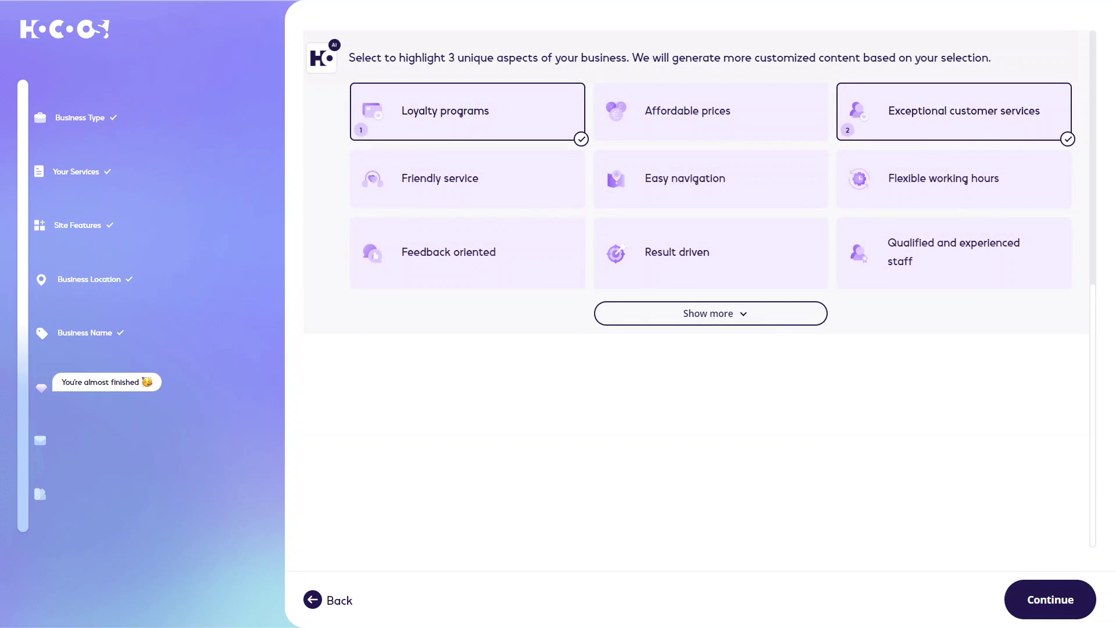
Step: Replace Loyalty programs with Affordable prices and Friendly service among the highlighted business aspects, keeping Exceptional customer services, and continue
{"action": "left_click", "coordinate": [710, 111]}
{"action": "left_click", "coordinate": [467, 111]}
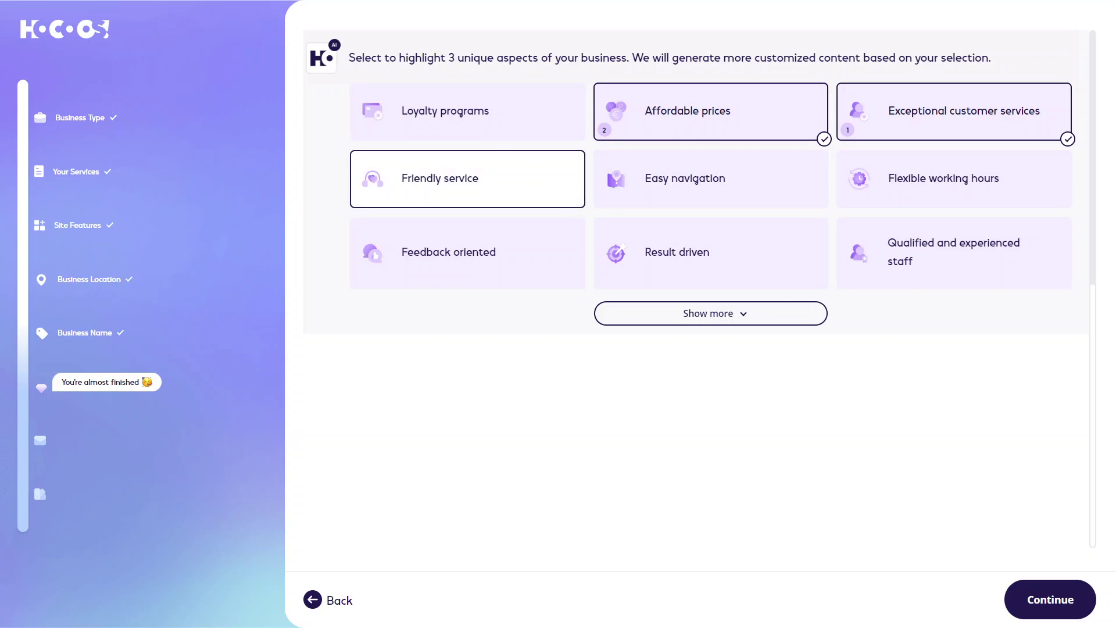
{"action": "left_click", "coordinate": [442, 179]}
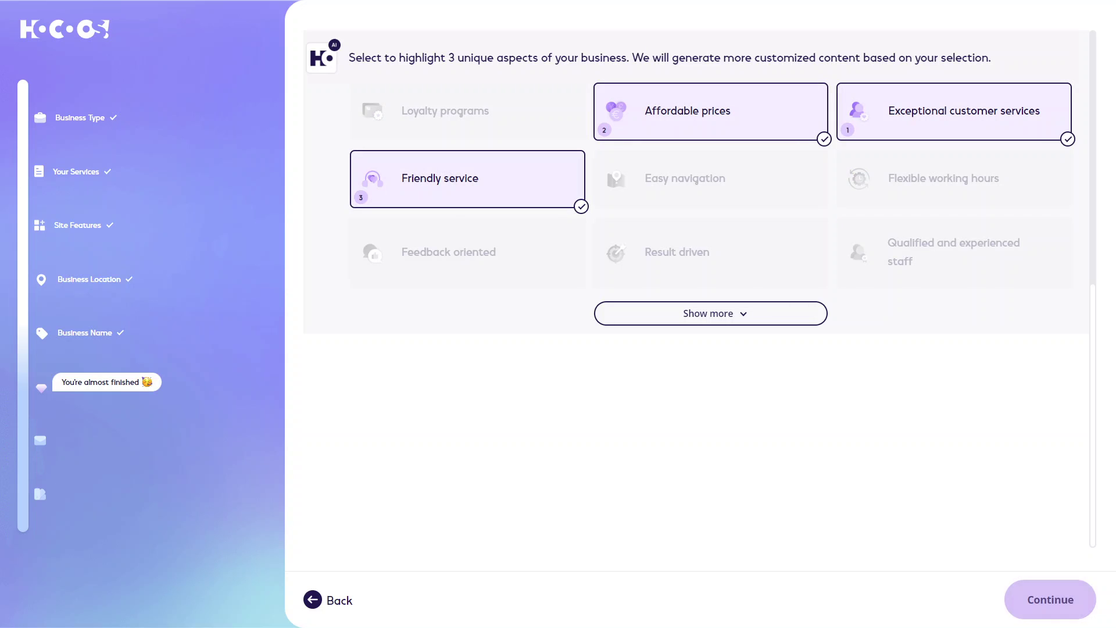
{"action": "left_click", "coordinate": [1050, 599]}
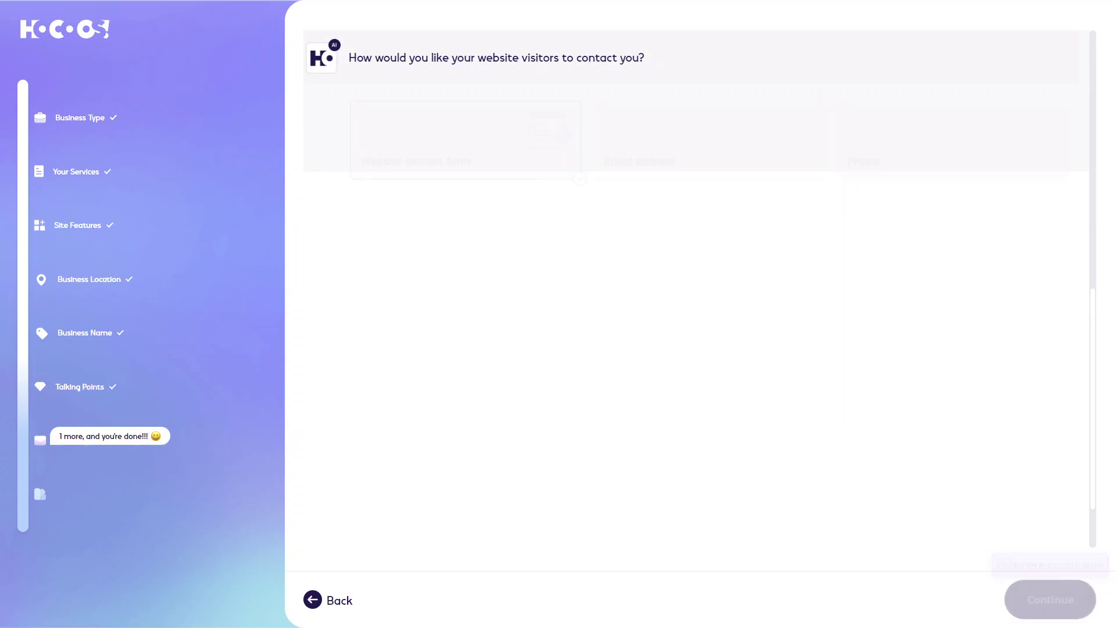
Step: Try the Email address and Phone contact options and keep only the Website contact form for visitors
{"action": "left_click", "coordinate": [709, 123]}
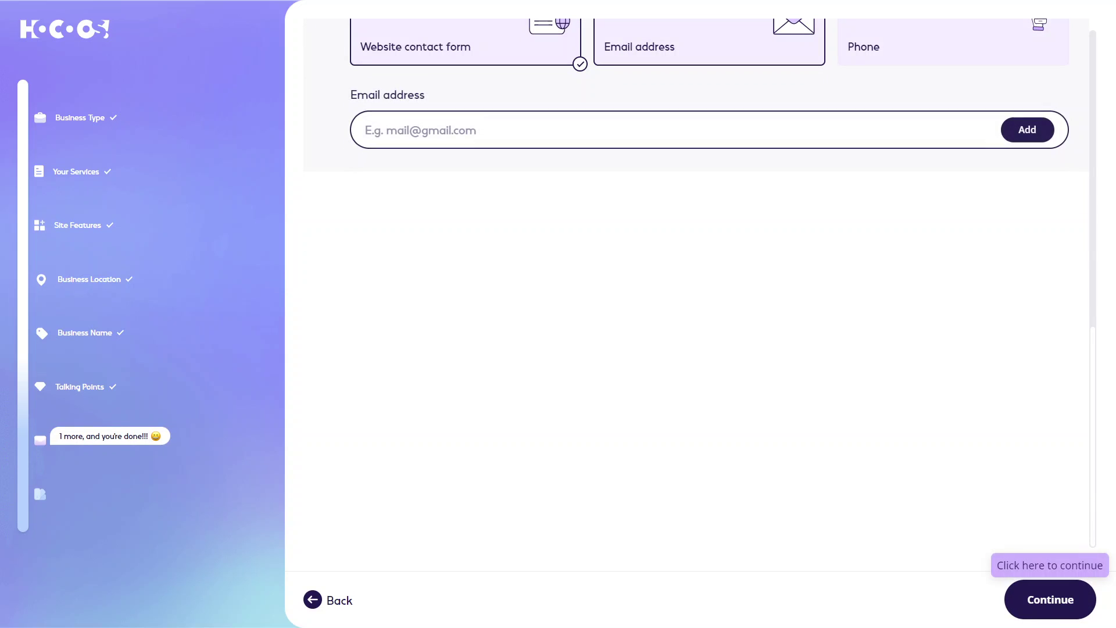
{"action": "left_click", "coordinate": [709, 44]}
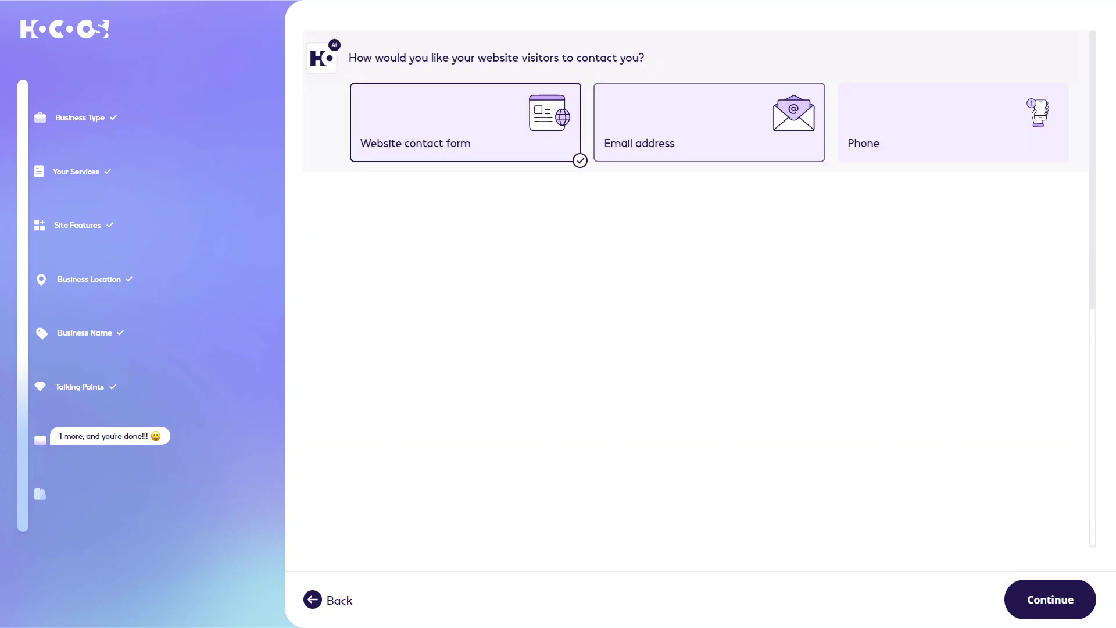
{"action": "left_click", "coordinate": [953, 122]}
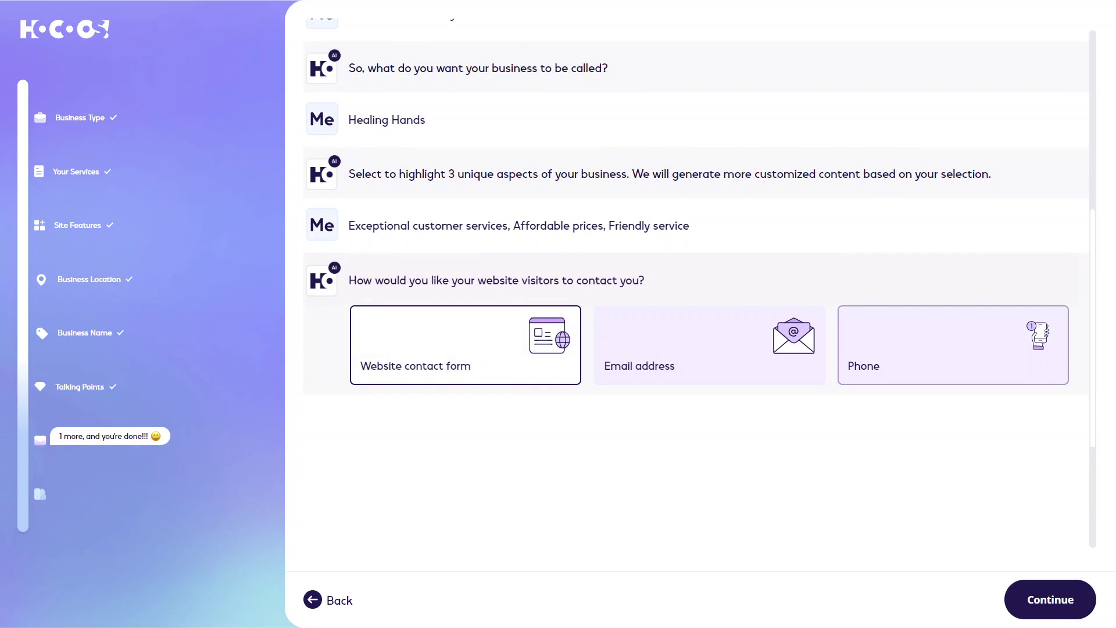
{"action": "left_click", "coordinate": [465, 344]}
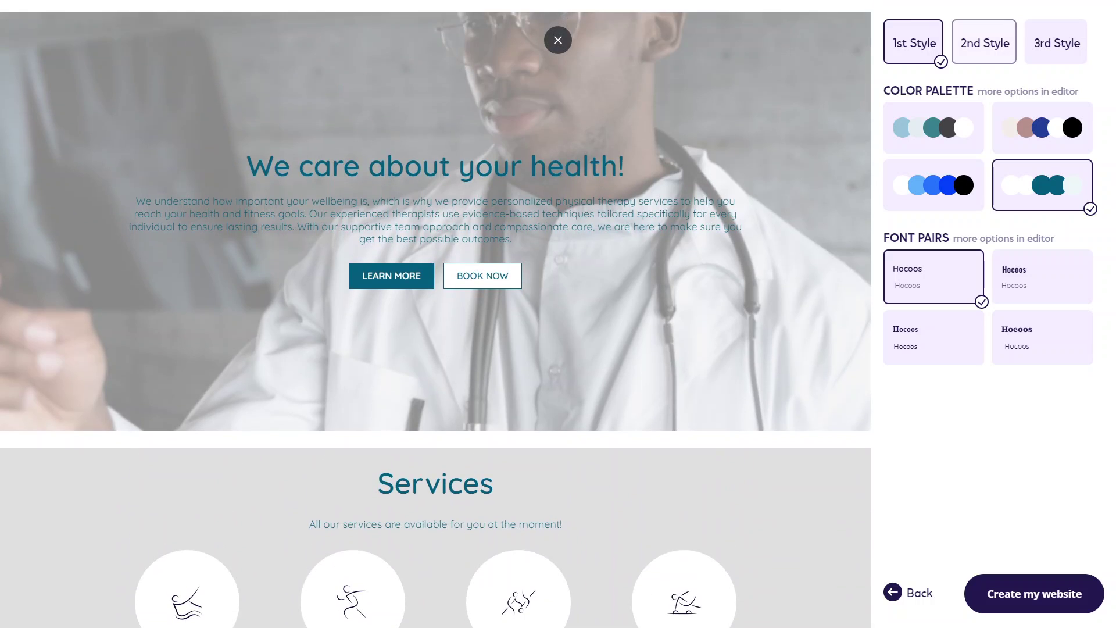
Step: Apply the 3rd Style with the green, tan and dark grey color palette to the website preview
{"action": "left_click", "coordinate": [984, 42]}
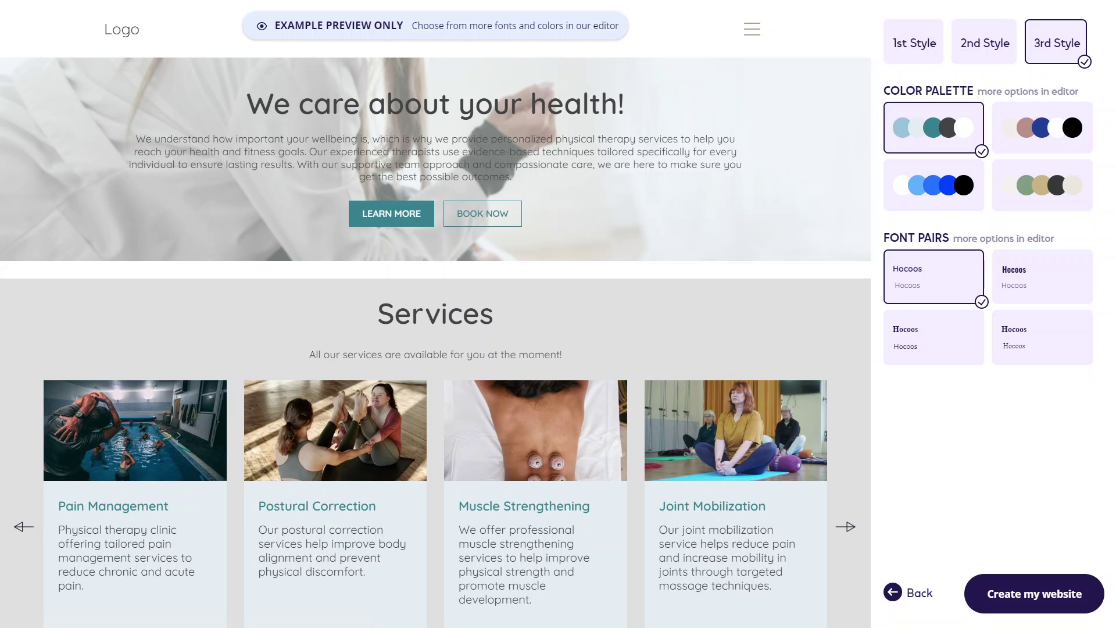
{"action": "scroll", "coordinate": [436, 314], "scroll_direction": "down", "scroll_amount": 12}
{"action": "scroll", "coordinate": [435, 314], "scroll_direction": "up", "scroll_amount": 10}
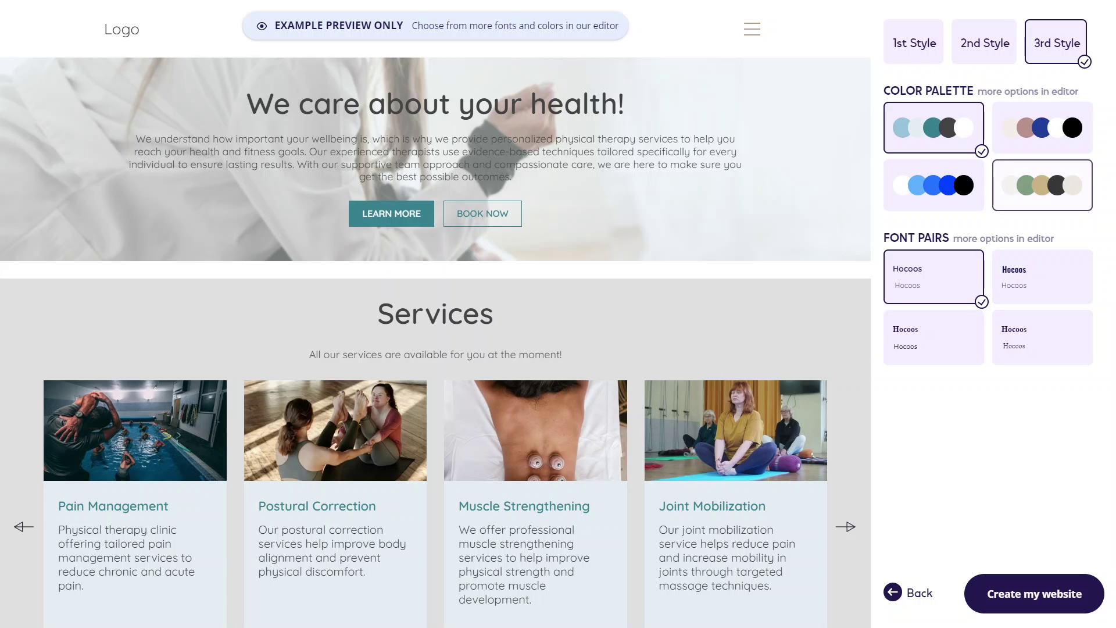
{"action": "left_click", "coordinate": [1042, 185]}
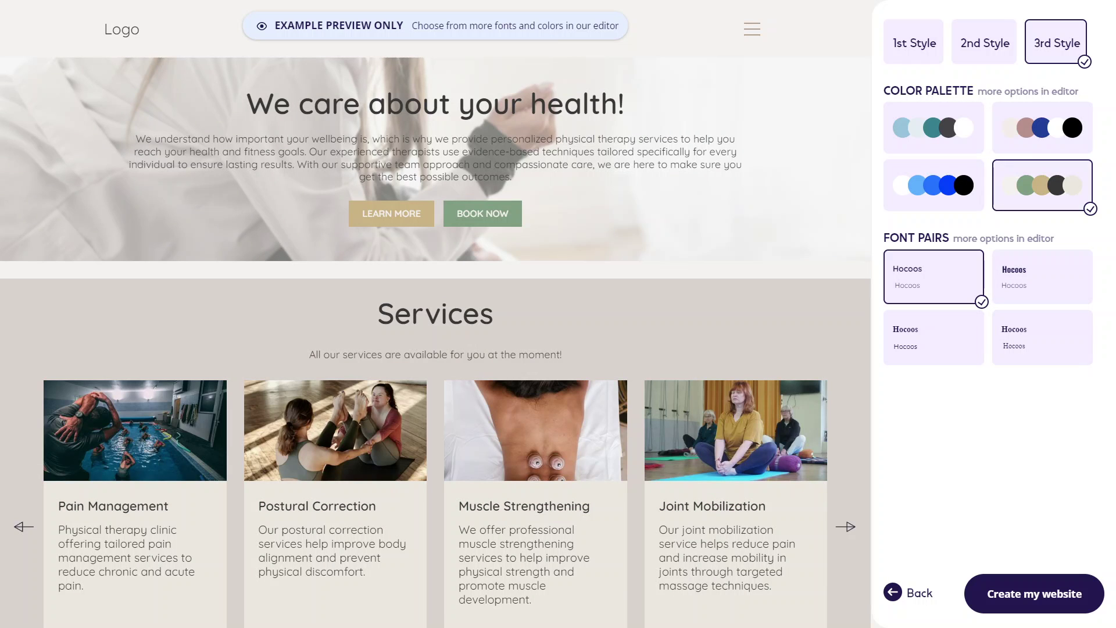
Step: Try the serif font pair on the website preview and restore the first font pair
{"action": "scroll", "coordinate": [435, 314], "scroll_direction": "down", "scroll_amount": 1}
{"action": "left_click", "coordinate": [934, 337]}
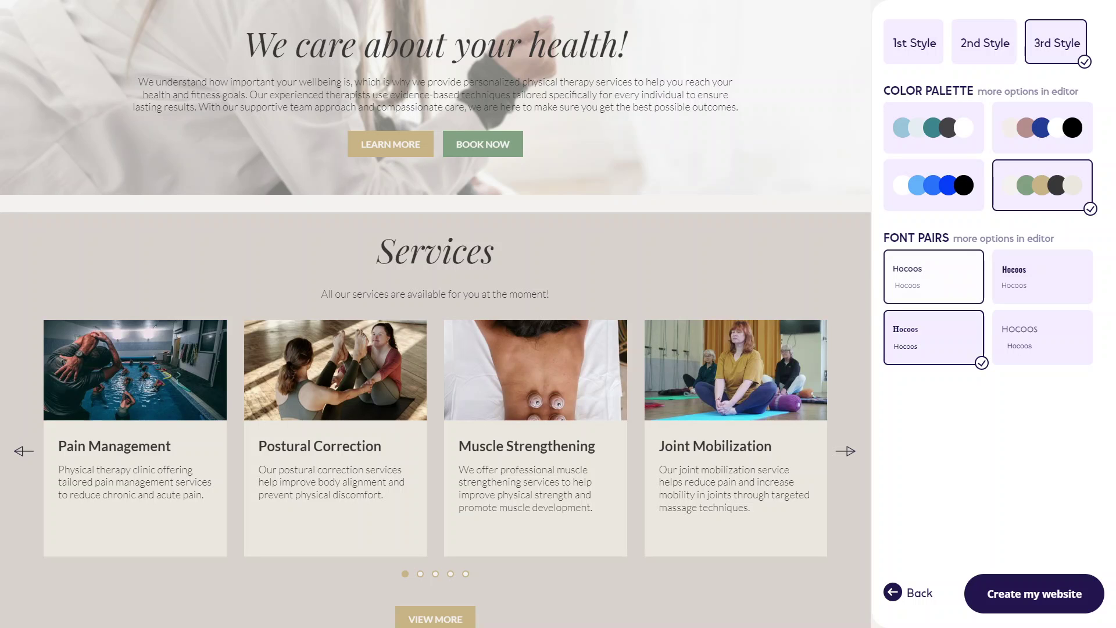
{"action": "left_click", "coordinate": [933, 276]}
{"action": "scroll", "coordinate": [436, 314], "scroll_direction": "up", "scroll_amount": 1}
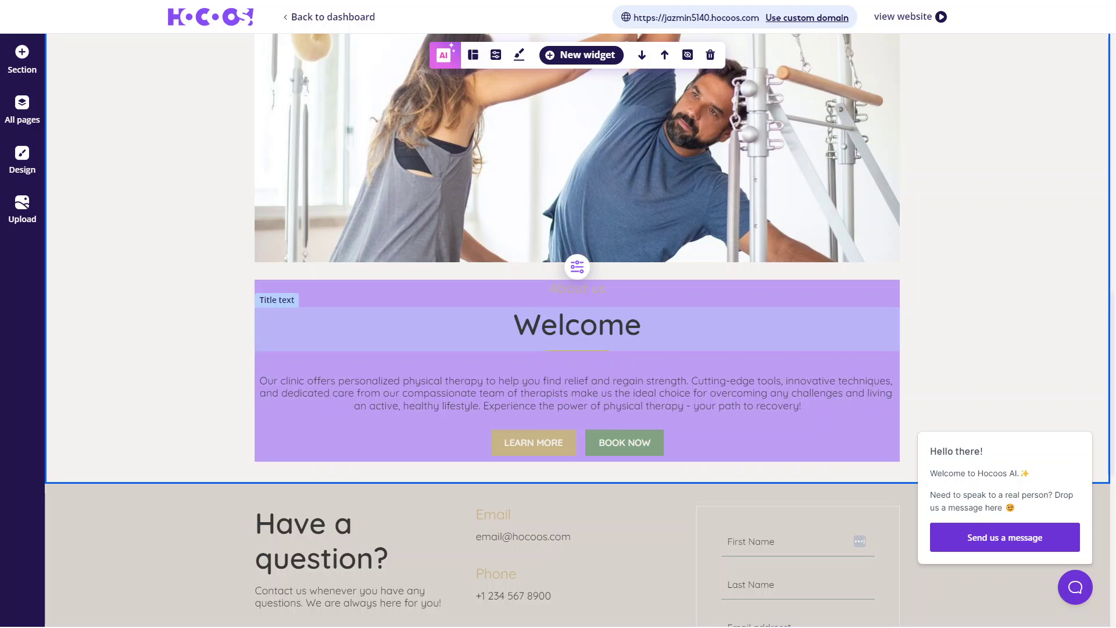
Step: Review the generated home page's hero, Services and Welcome sections in the editor, closing the chat greeting
{"action": "scroll", "coordinate": [577, 330], "scroll_direction": "down", "scroll_amount": 3}
{"action": "scroll", "coordinate": [578, 330], "scroll_direction": "up", "scroll_amount": 5}
{"action": "scroll", "coordinate": [578, 329], "scroll_direction": "up", "scroll_amount": 8}
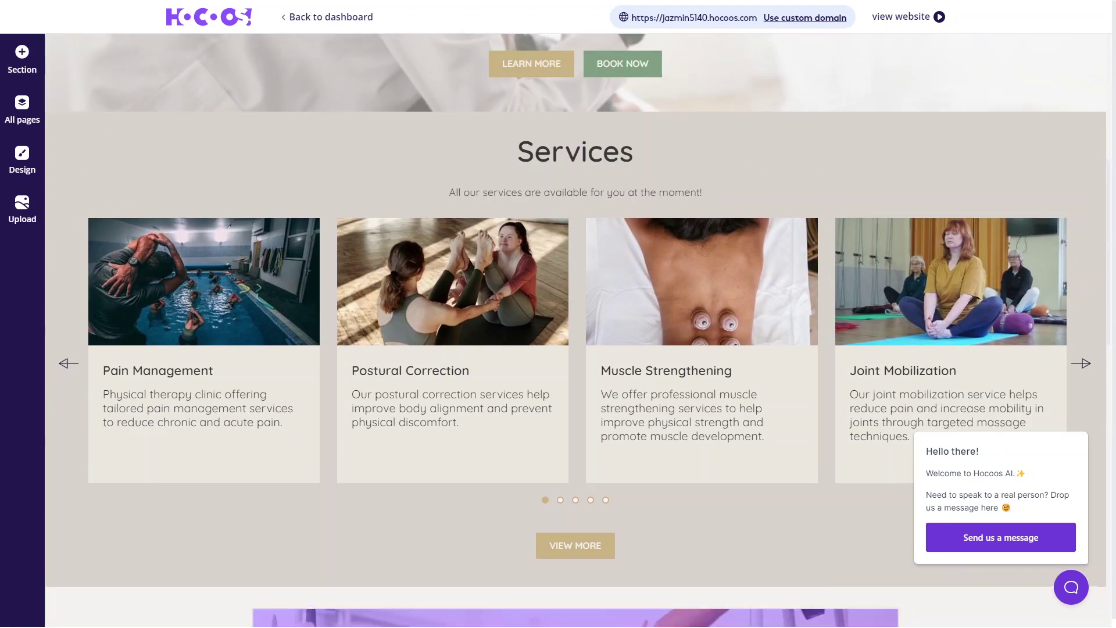
{"action": "left_click", "coordinate": [410, 423]}
{"action": "scroll", "coordinate": [577, 329], "scroll_direction": "down", "scroll_amount": 1}
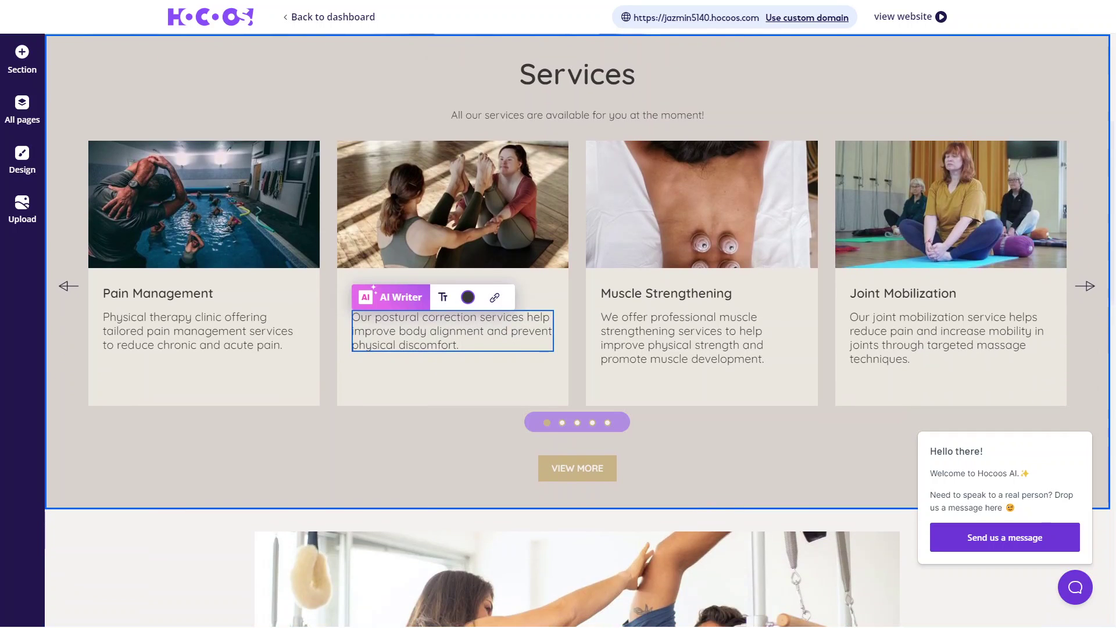
{"action": "left_click", "coordinate": [1072, 419]}
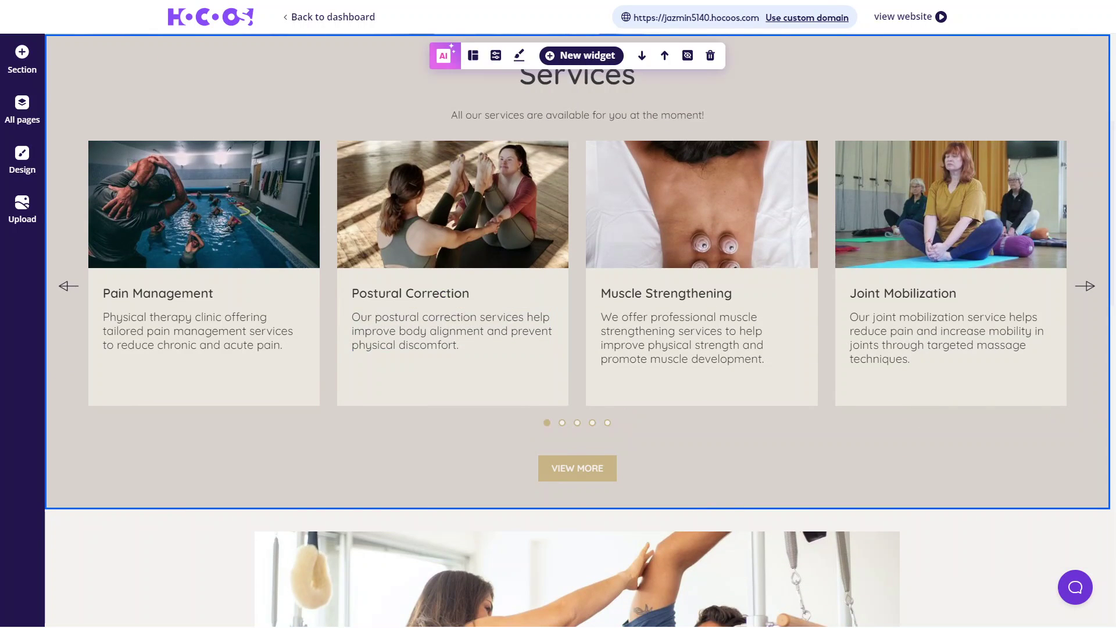
{"action": "scroll", "coordinate": [578, 330], "scroll_direction": "up", "scroll_amount": 5}
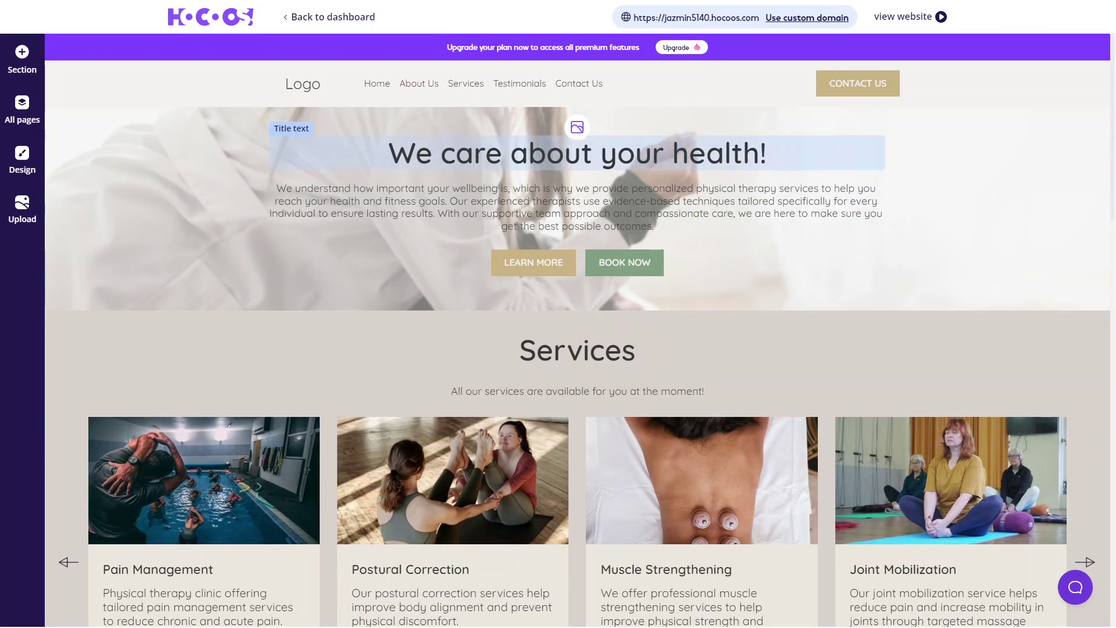
{"action": "left_click", "coordinate": [551, 213]}
{"action": "scroll", "coordinate": [551, 213], "scroll_direction": "down", "scroll_amount": 1}
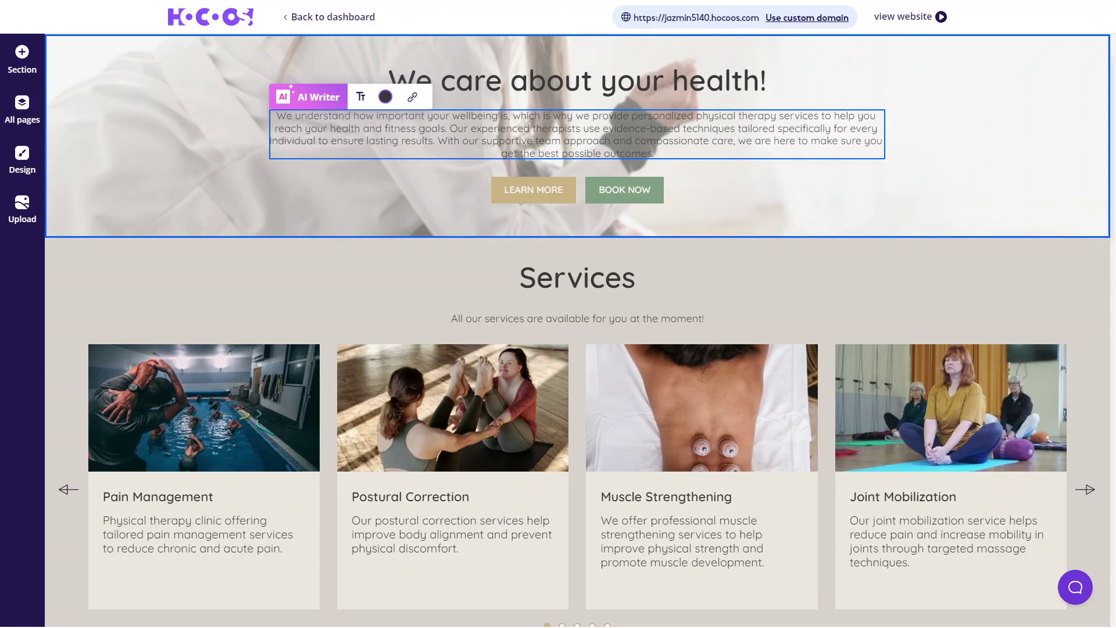
{"action": "scroll", "coordinate": [453, 407], "scroll_direction": "down", "scroll_amount": 2}
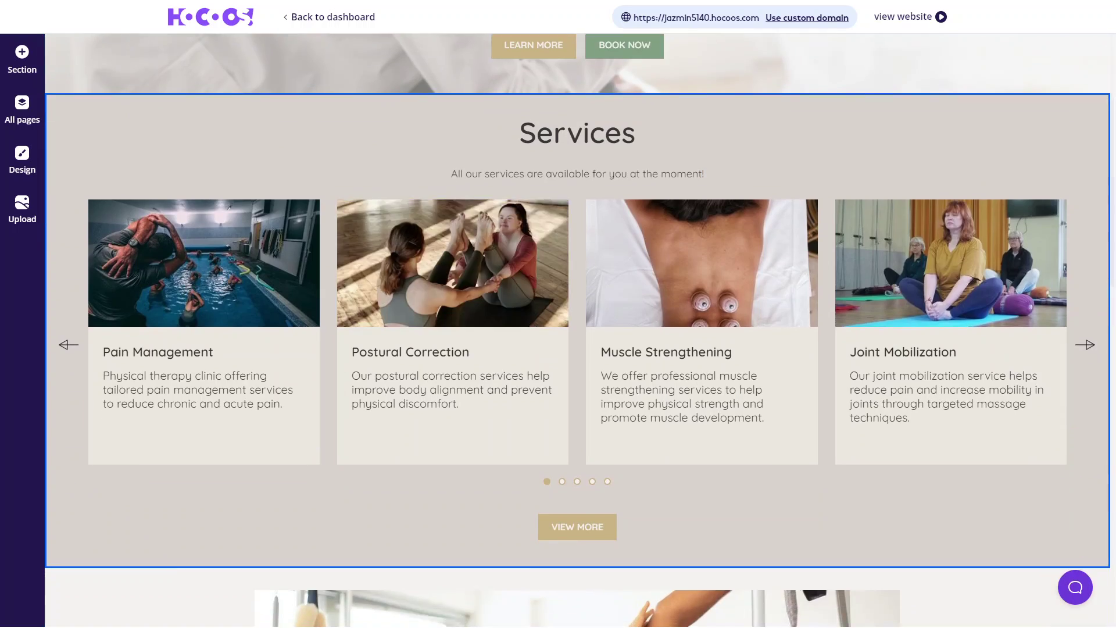
{"action": "scroll", "coordinate": [577, 330], "scroll_direction": "up", "scroll_amount": 3}
Step: Review the color palettes, font pairings and image editing options in the website's design settings
{"action": "left_click", "coordinate": [22, 160]}
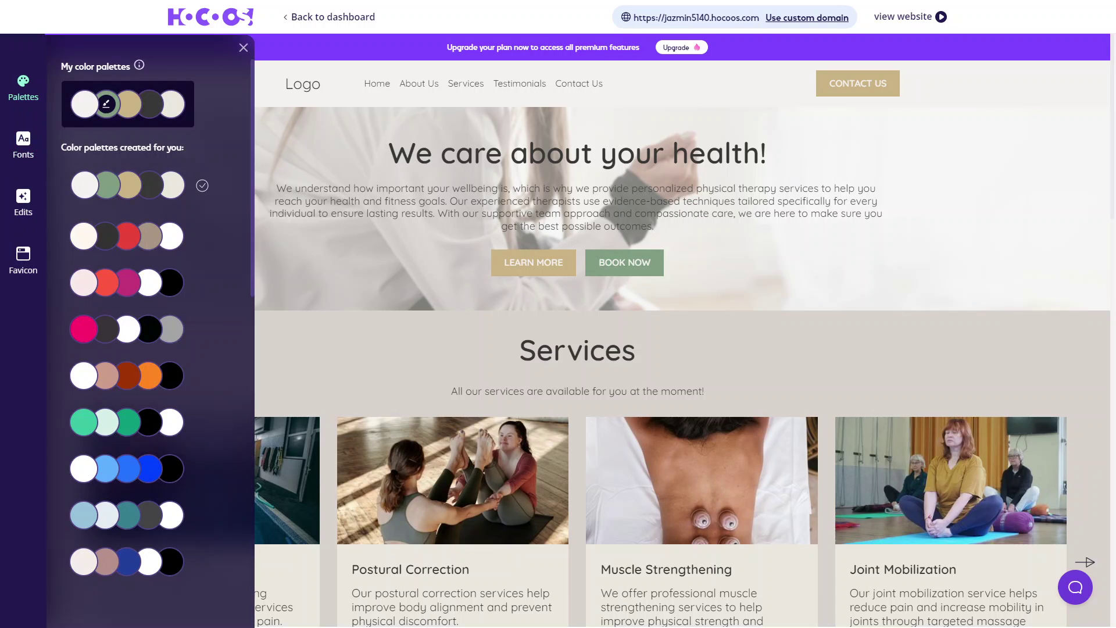
{"action": "scroll", "coordinate": [150, 331], "scroll_direction": "down", "scroll_amount": 6}
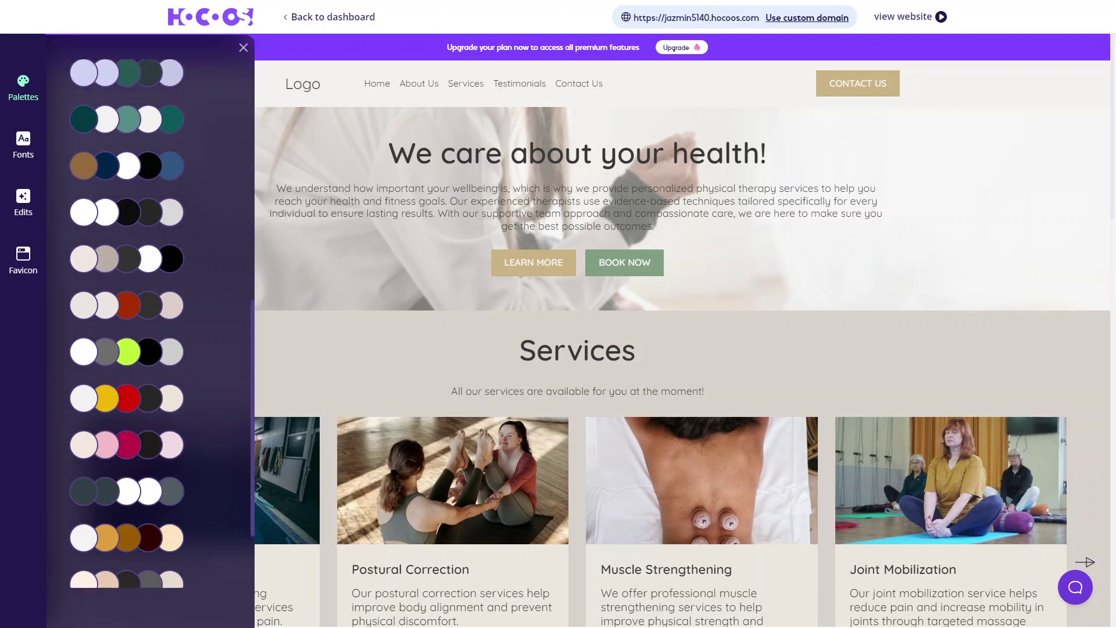
{"action": "scroll", "coordinate": [150, 332], "scroll_direction": "up", "scroll_amount": 3}
{"action": "left_click", "coordinate": [23, 145]}
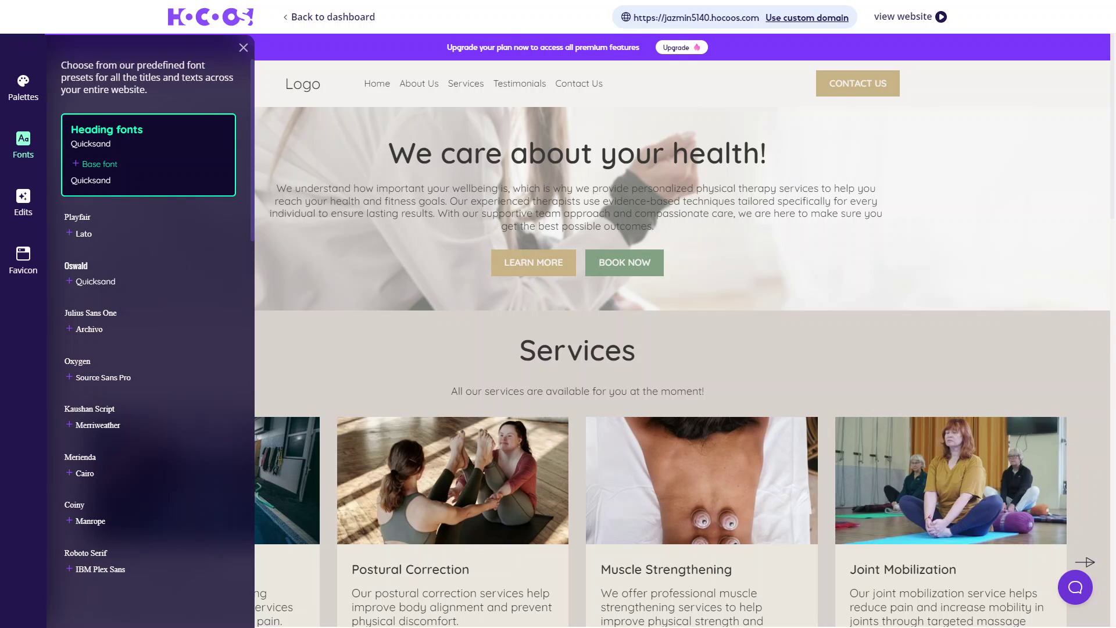
{"action": "scroll", "coordinate": [150, 332], "scroll_direction": "down", "scroll_amount": 15}
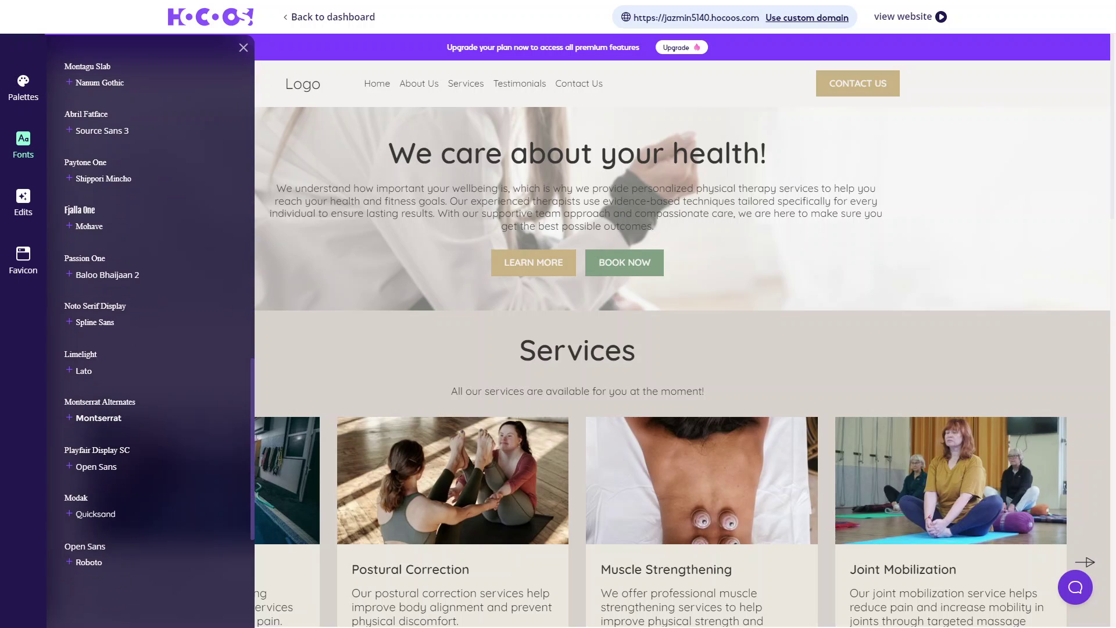
{"action": "left_click", "coordinate": [22, 202]}
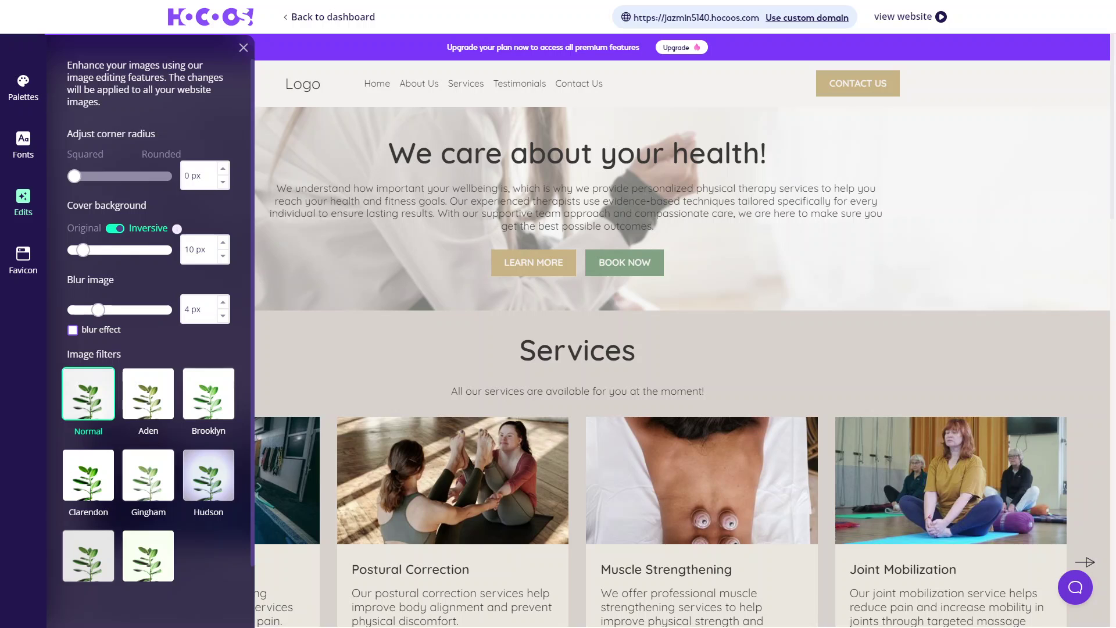
{"action": "left_click", "coordinate": [243, 47]}
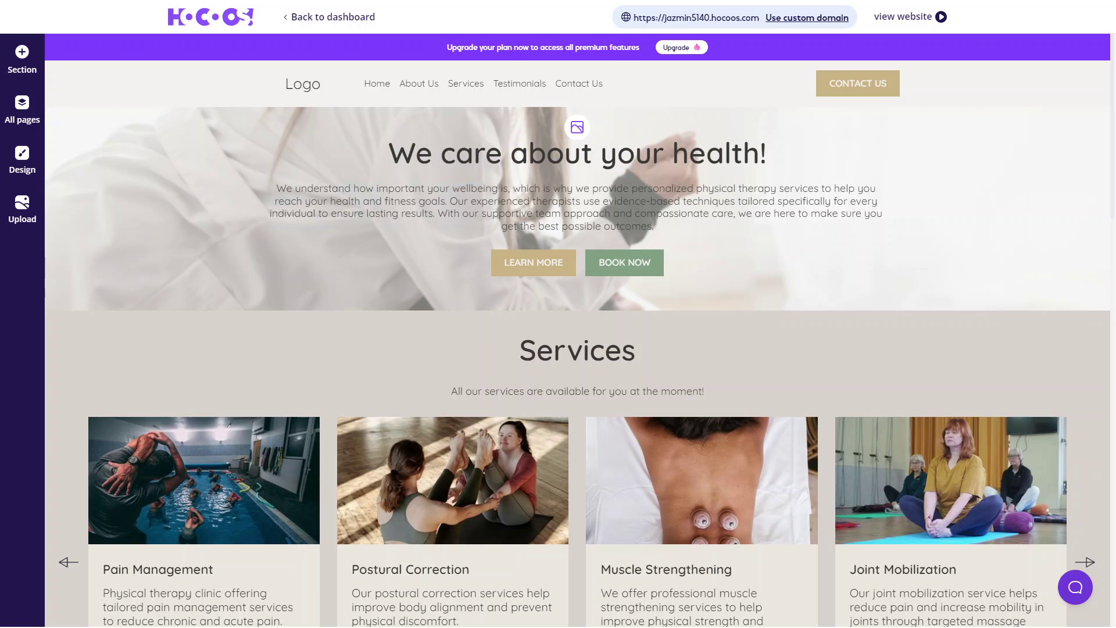
Step: Add a Subscribe section to the home page using the plain layout with text beside an email field with an arrow button
{"action": "left_click", "coordinate": [22, 56]}
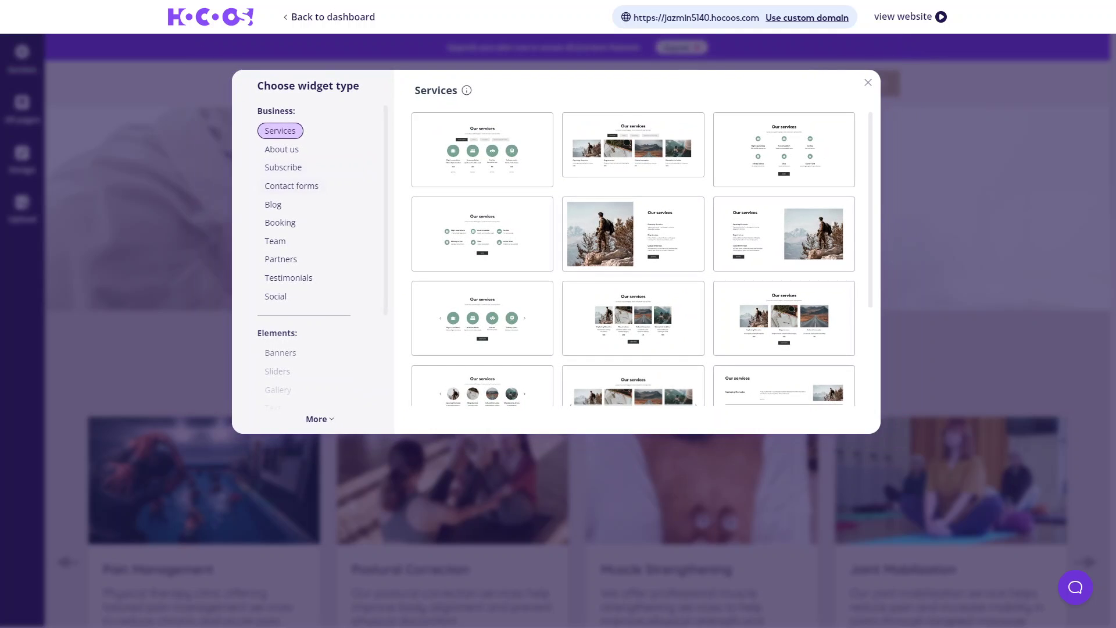
{"action": "scroll", "coordinate": [320, 256], "scroll_direction": "down", "scroll_amount": 3}
{"action": "scroll", "coordinate": [320, 256], "scroll_direction": "up", "scroll_amount": 2}
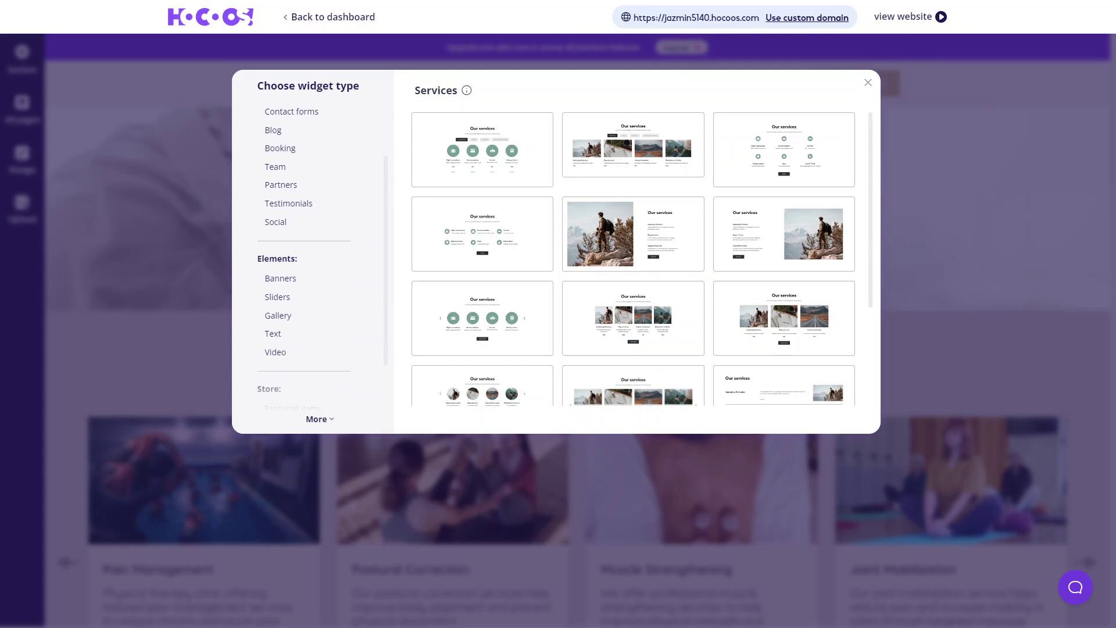
{"action": "scroll", "coordinate": [319, 256], "scroll_direction": "up", "scroll_amount": 2}
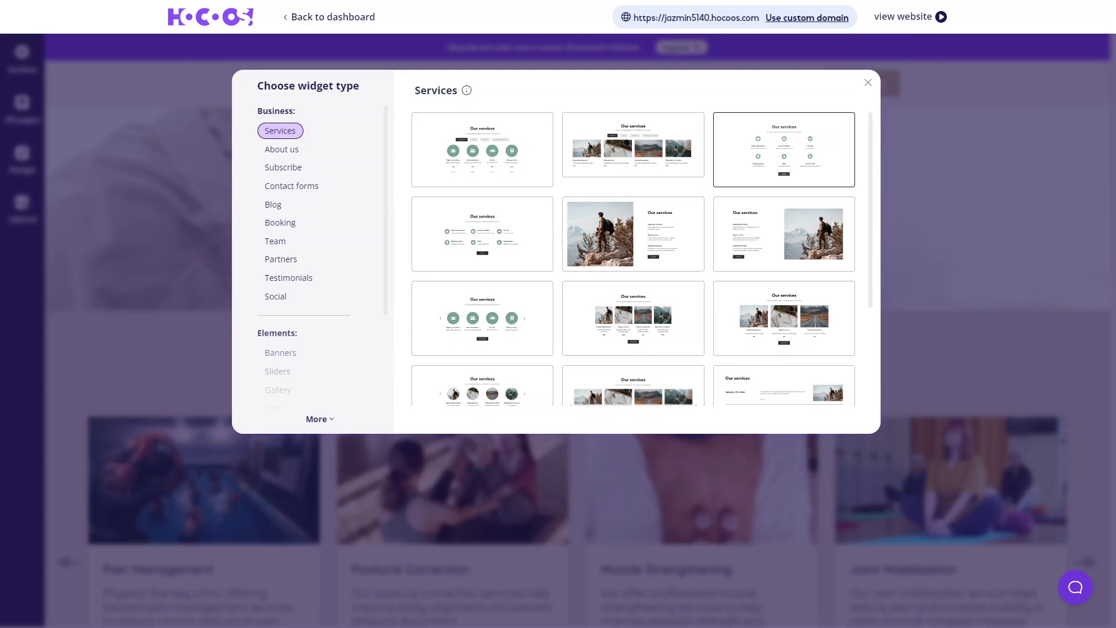
{"action": "left_click", "coordinate": [283, 167]}
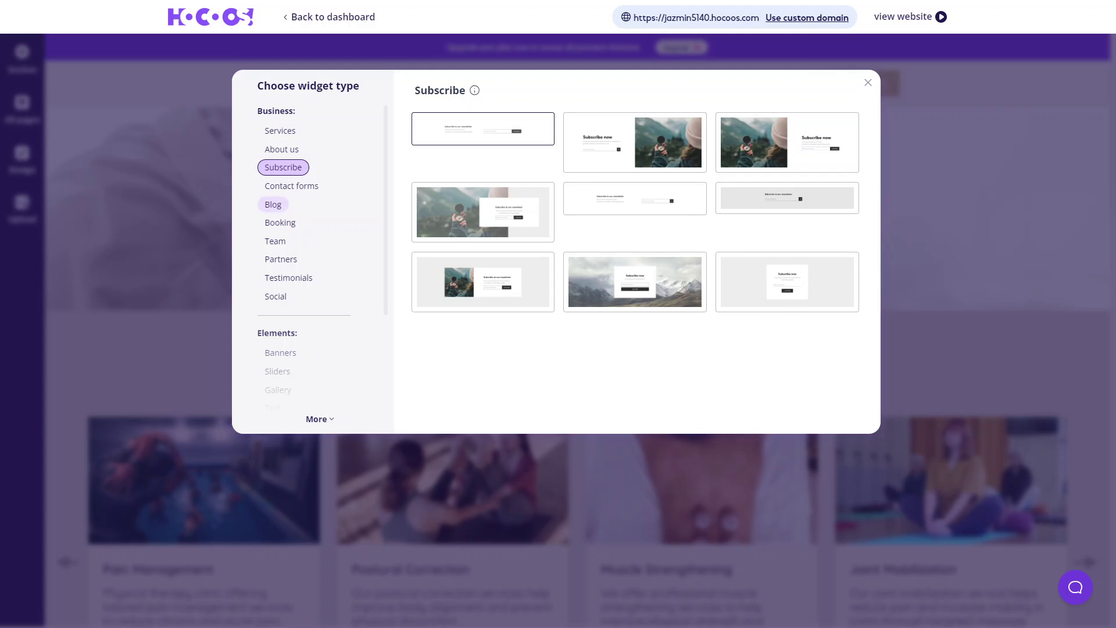
{"action": "left_click", "coordinate": [635, 198]}
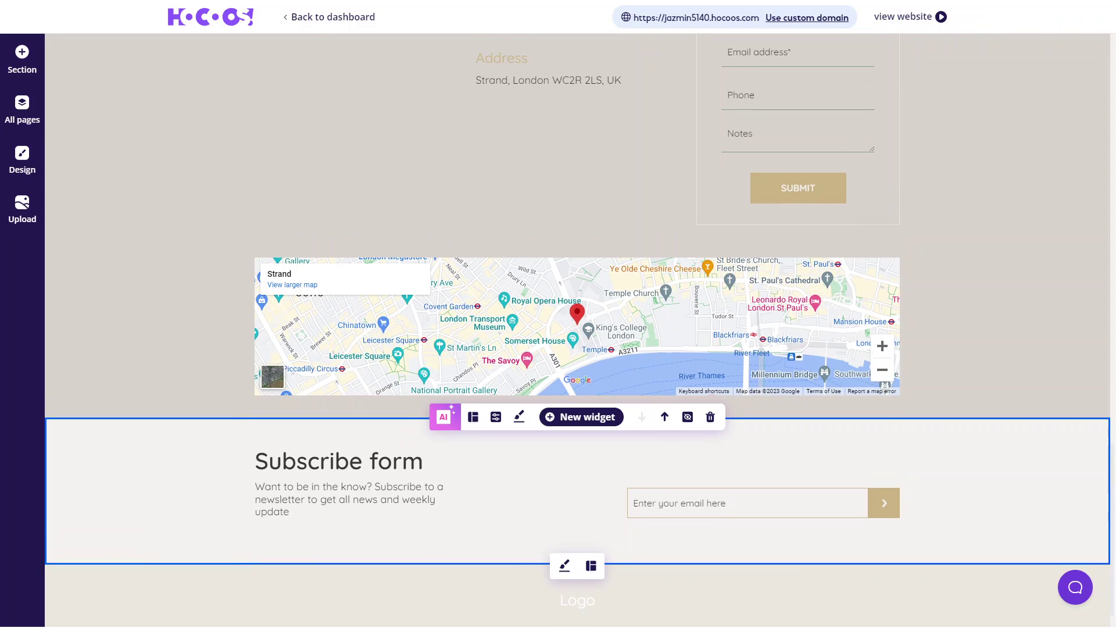
Step: Move the Subscribe form section up between the Welcome section and the "Have a question?" contact section, and check the page layout
{"action": "left_click", "coordinate": [665, 384]}
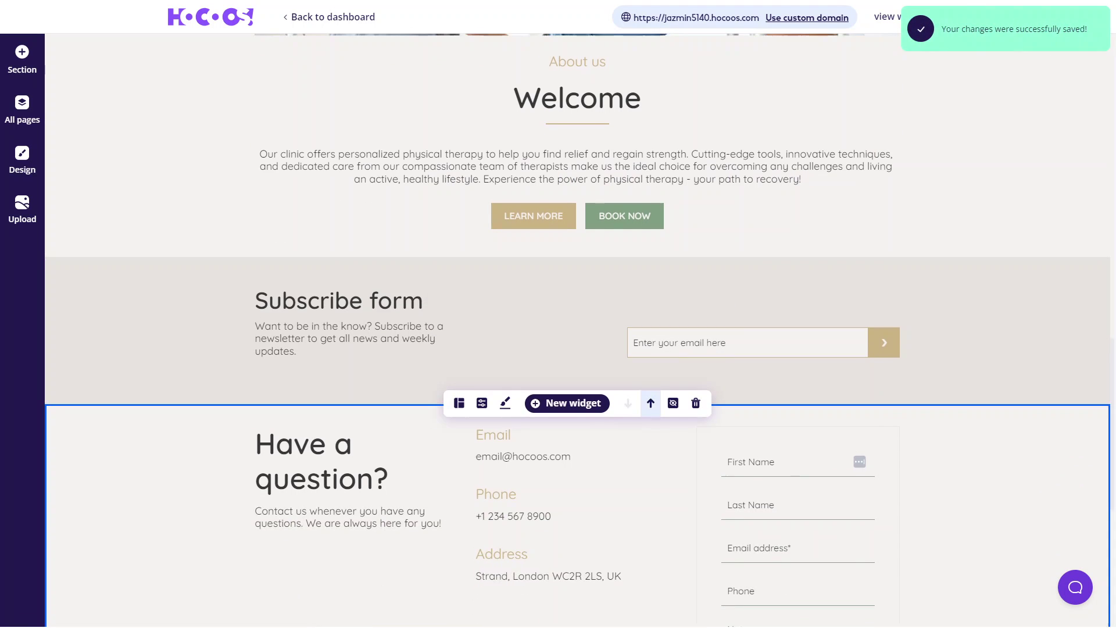
{"action": "scroll", "coordinate": [577, 329], "scroll_direction": "up", "scroll_amount": 1}
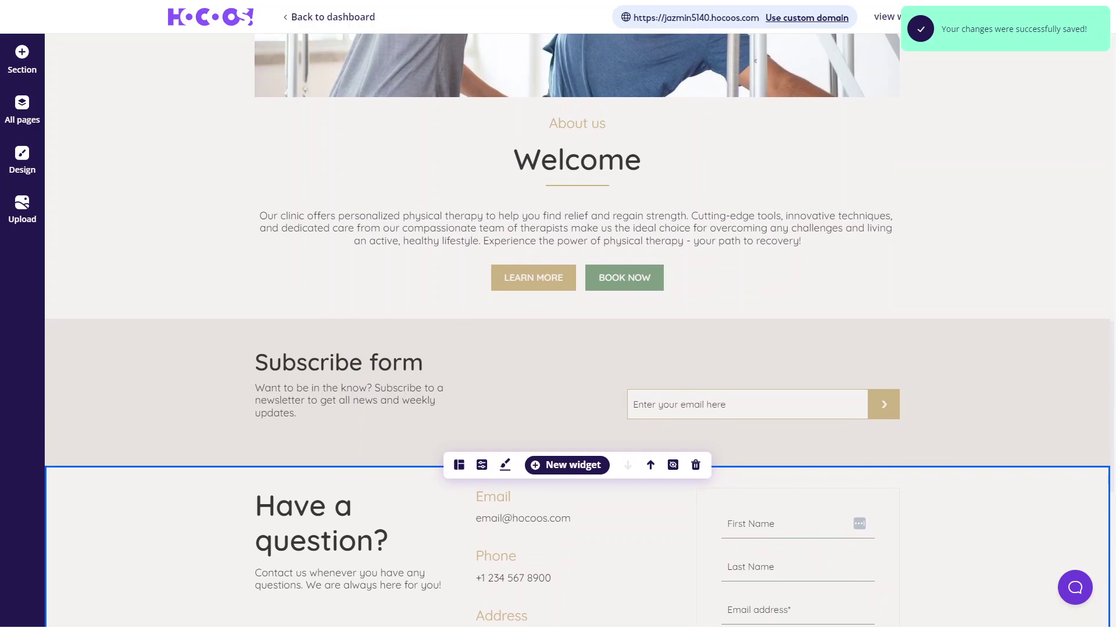
{"action": "scroll", "coordinate": [576, 407], "scroll_direction": "up", "scroll_amount": 8}
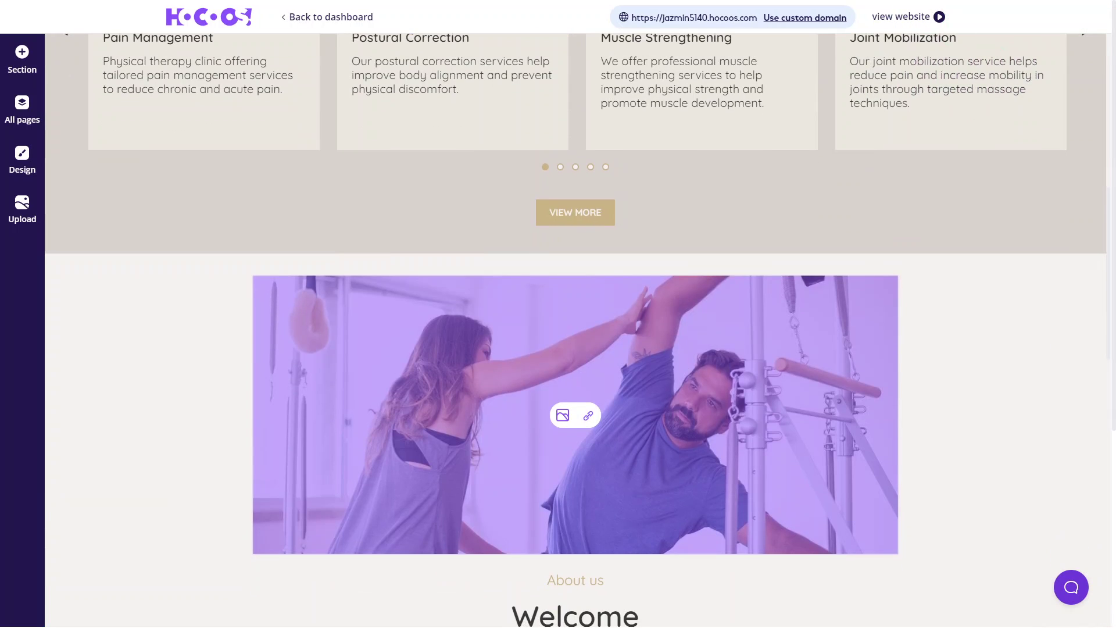
{"action": "scroll", "coordinate": [576, 326], "scroll_direction": "down", "scroll_amount": 4}
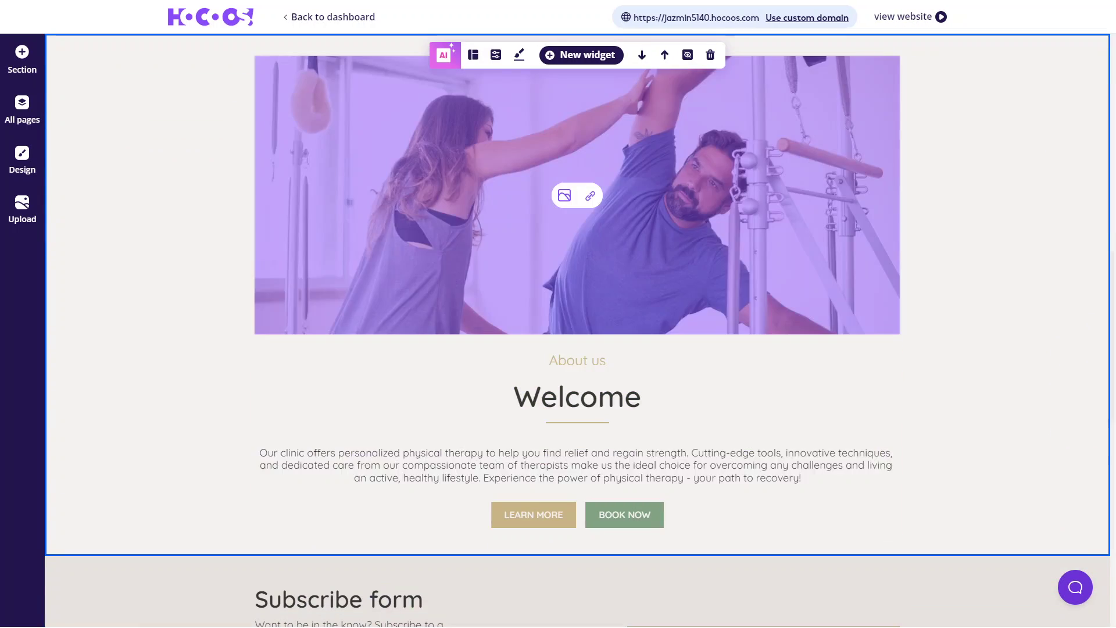
{"action": "scroll", "coordinate": [578, 349], "scroll_direction": "up", "scroll_amount": 5}
{"action": "scroll", "coordinate": [453, 483], "scroll_direction": "up", "scroll_amount": 10}
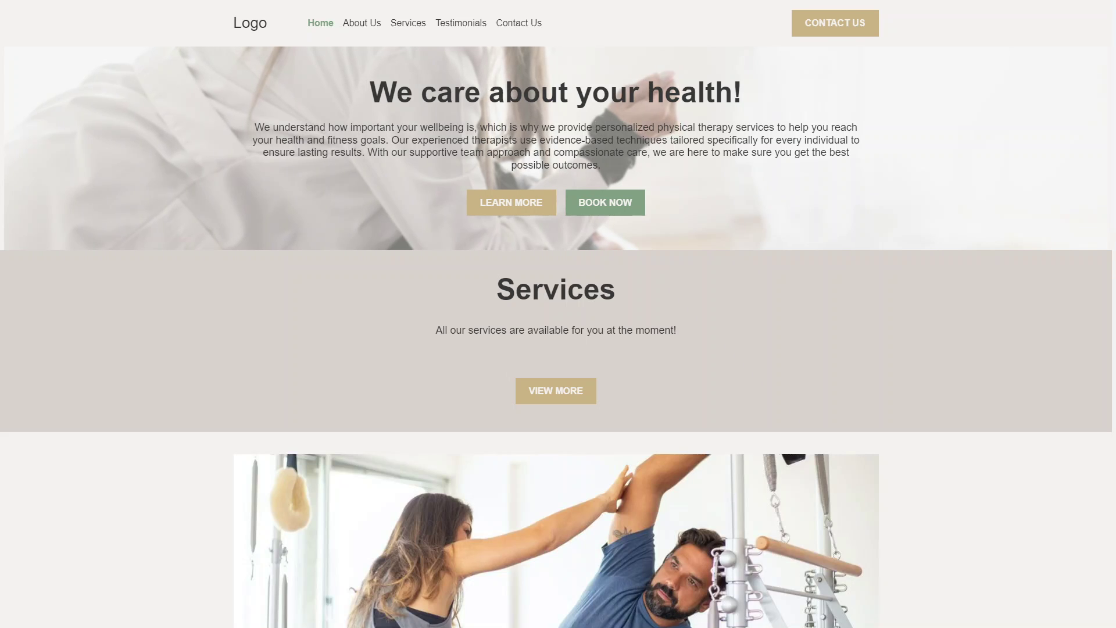
Step: Review the live website's home page down to the footer and its About Us page, and return to Home
{"action": "scroll", "coordinate": [555, 313], "scroll_direction": "down", "scroll_amount": 11}
{"action": "scroll", "coordinate": [556, 314], "scroll_direction": "down", "scroll_amount": 10}
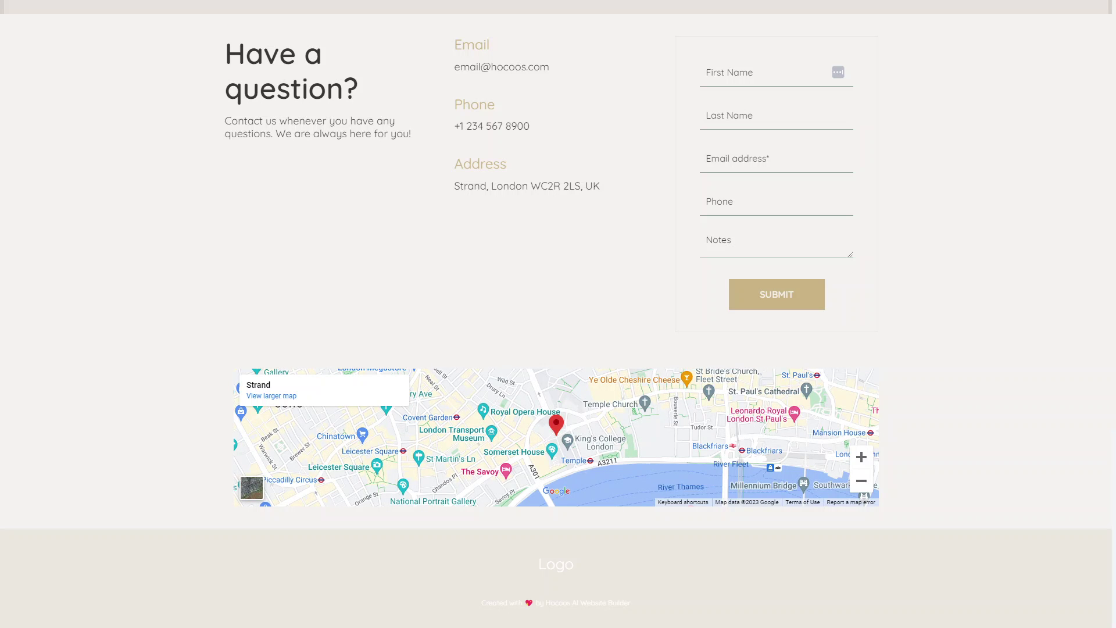
{"action": "scroll", "coordinate": [556, 314], "scroll_direction": "up", "scroll_amount": 15}
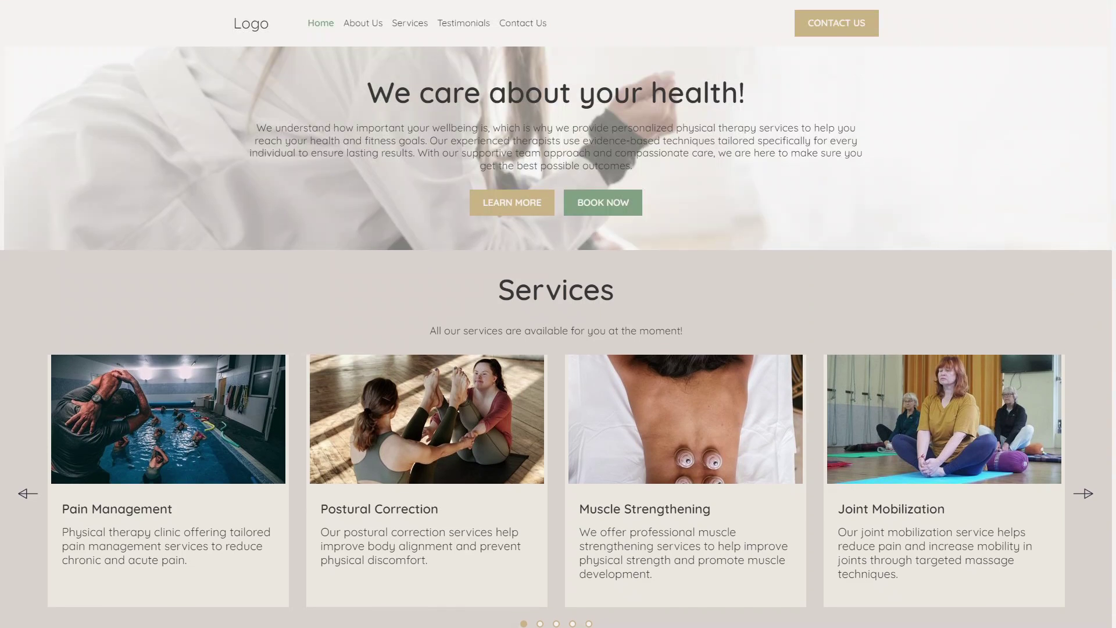
{"action": "left_click", "coordinate": [362, 22]}
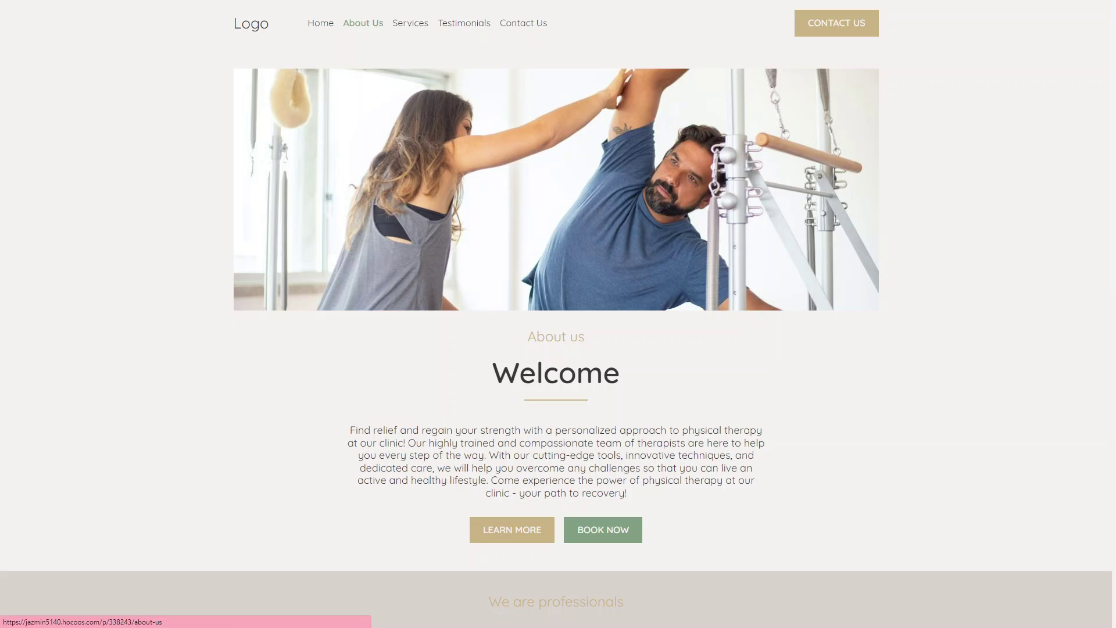
{"action": "mouse_move", "coordinate": [558, 9]}
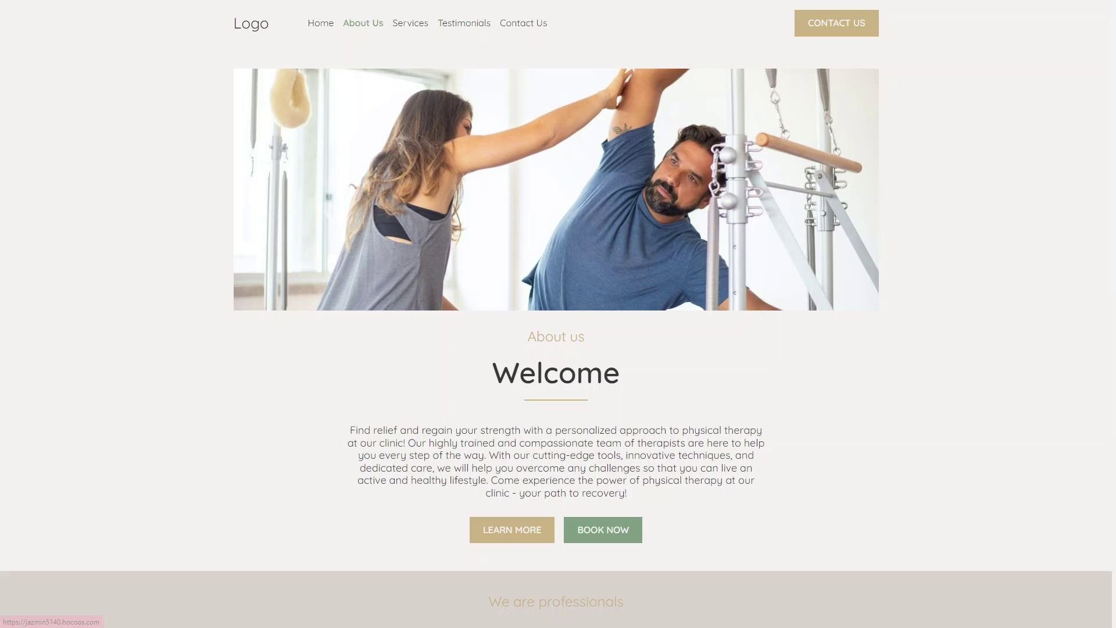
{"action": "left_click", "coordinate": [320, 22]}
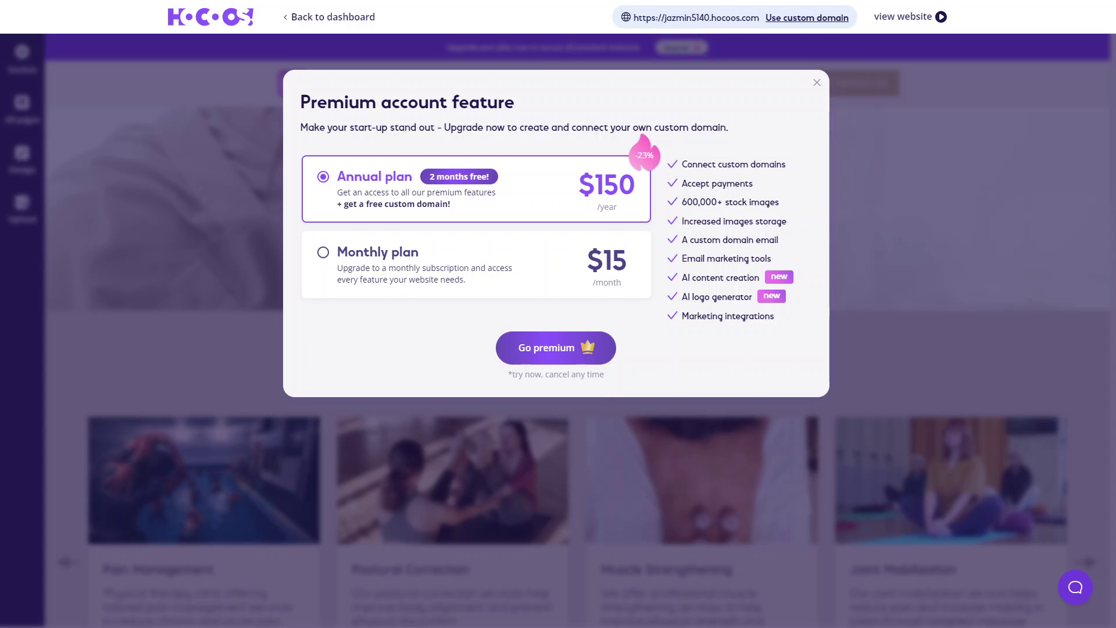
Step: Examine the premium AI content creation and AI logo generator features and compare the Monthly and Annual plan options
{"action": "left_click_drag", "start_coordinate": [682, 278], "coordinate": [780, 296]}
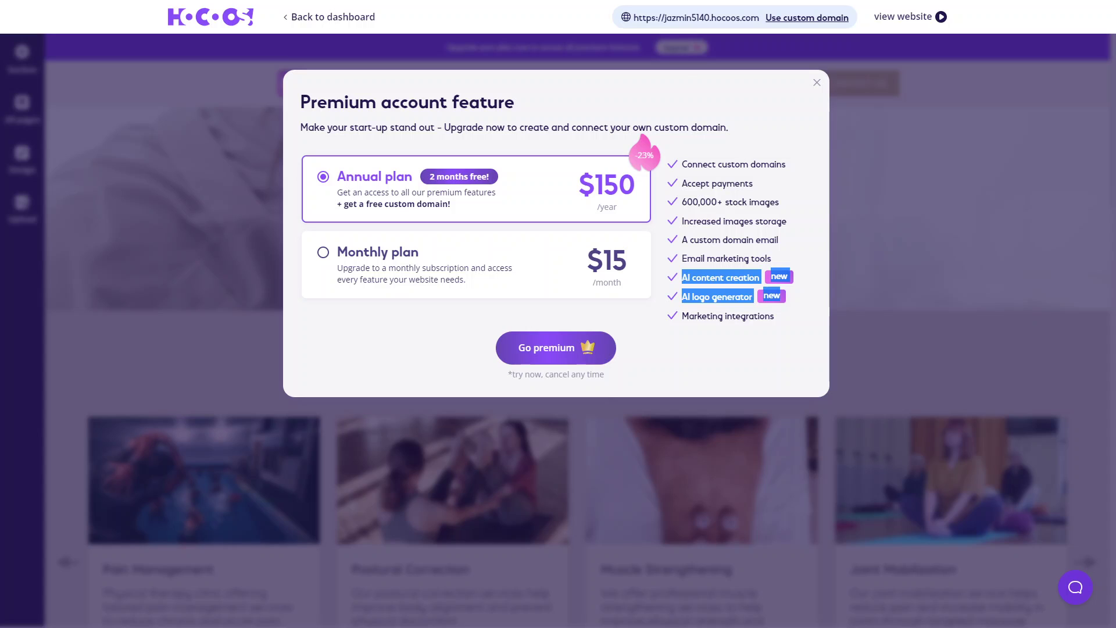
{"action": "left_click", "coordinate": [323, 252]}
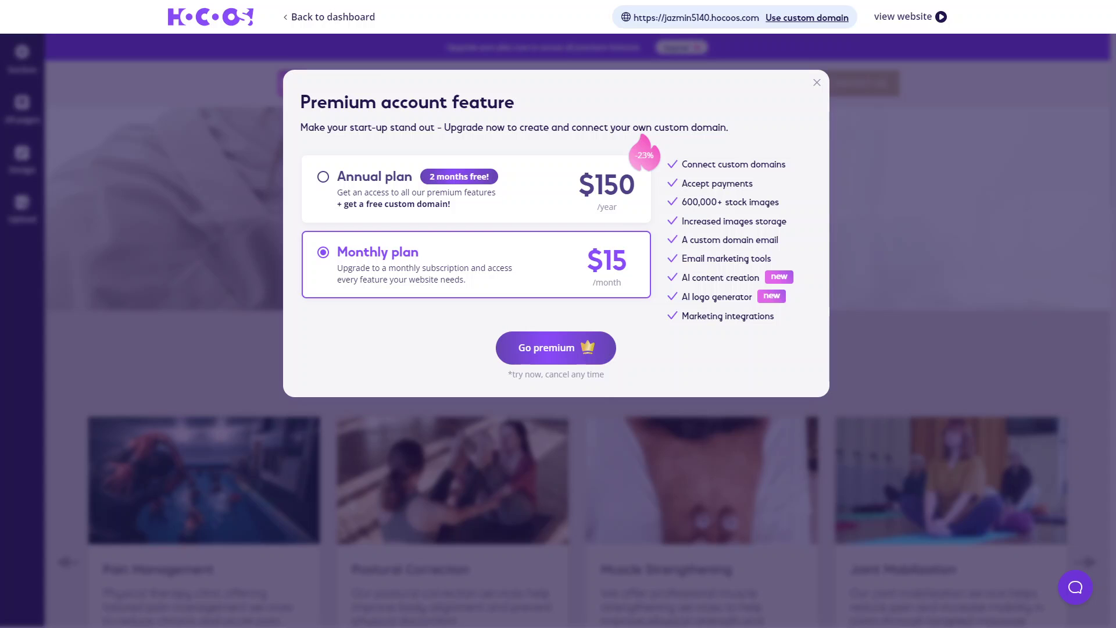
{"action": "left_click", "coordinate": [323, 177]}
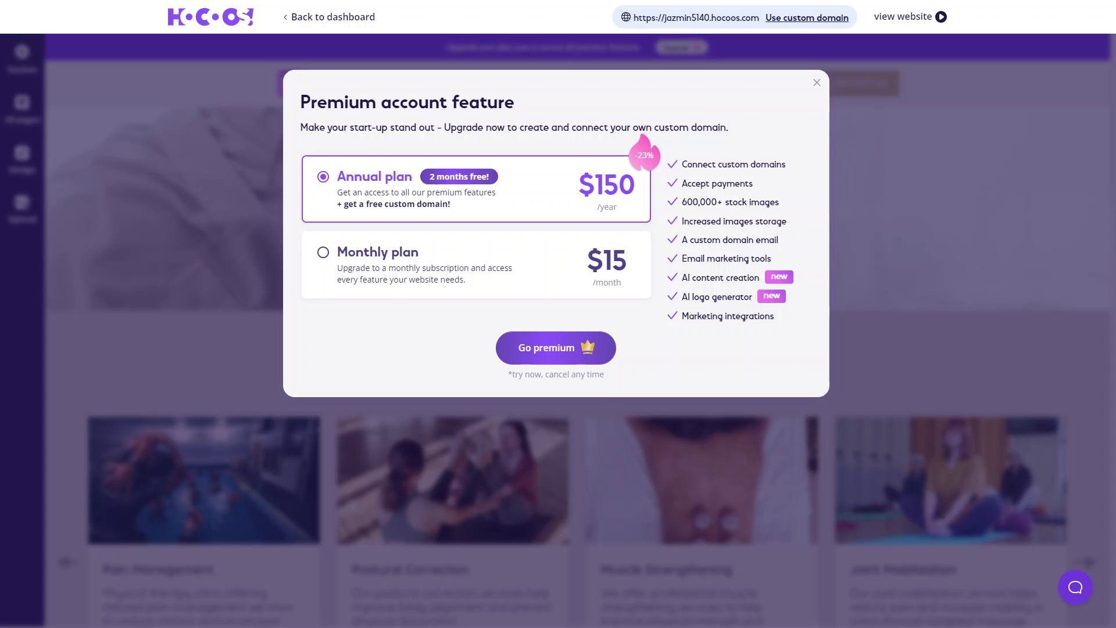